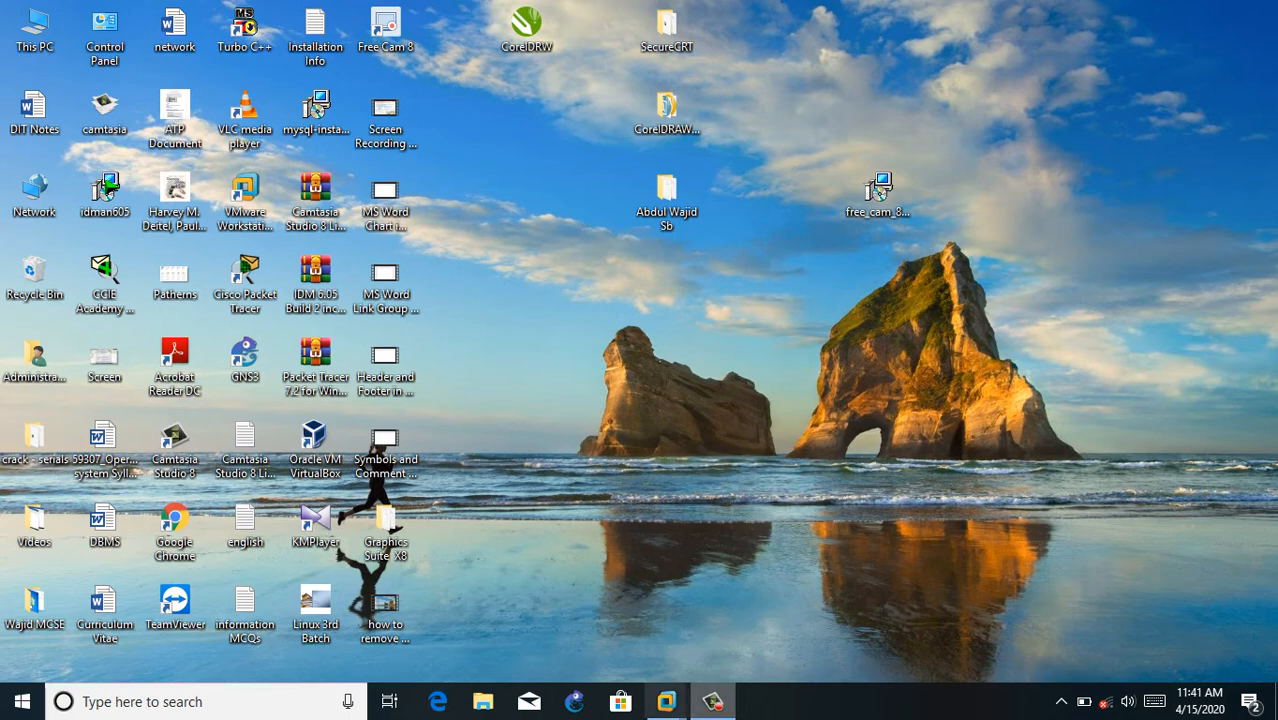
- Switch to the server virtual machine in VMware Workstation and start the Add Roles and Features Wizard from a relaunched Server Manager
mouse_move(666, 701)
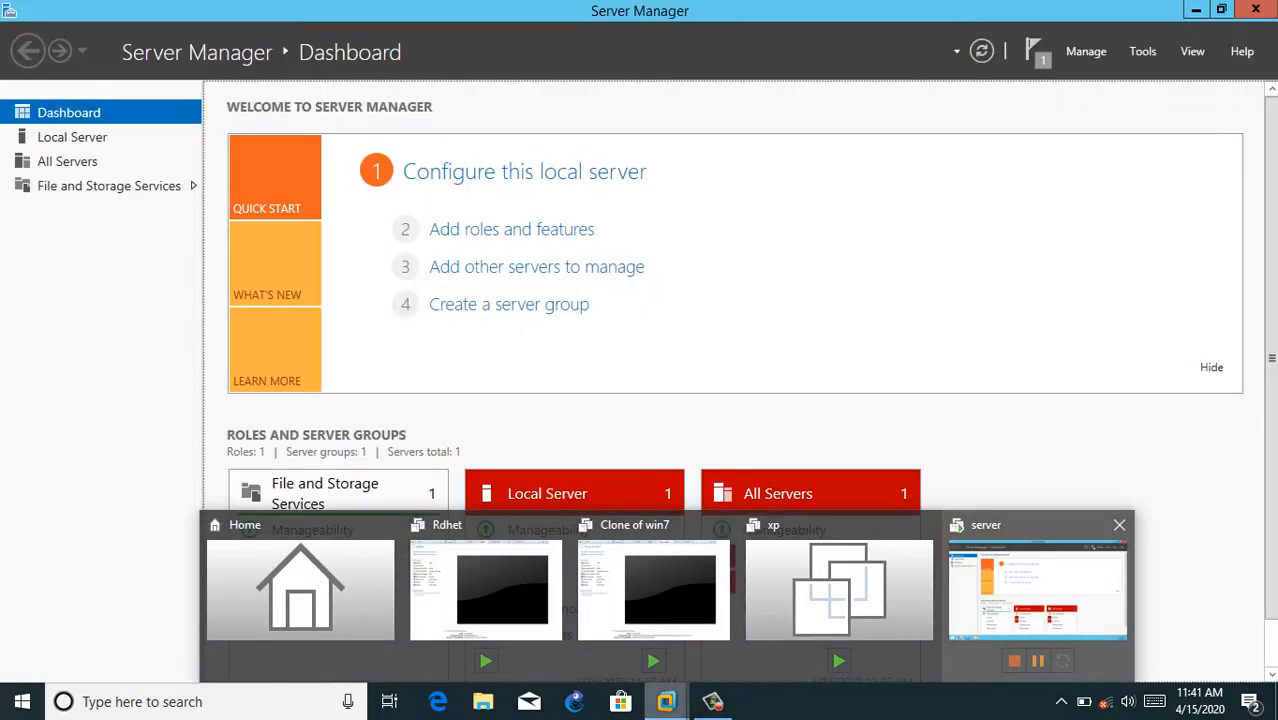
click(1037, 590)
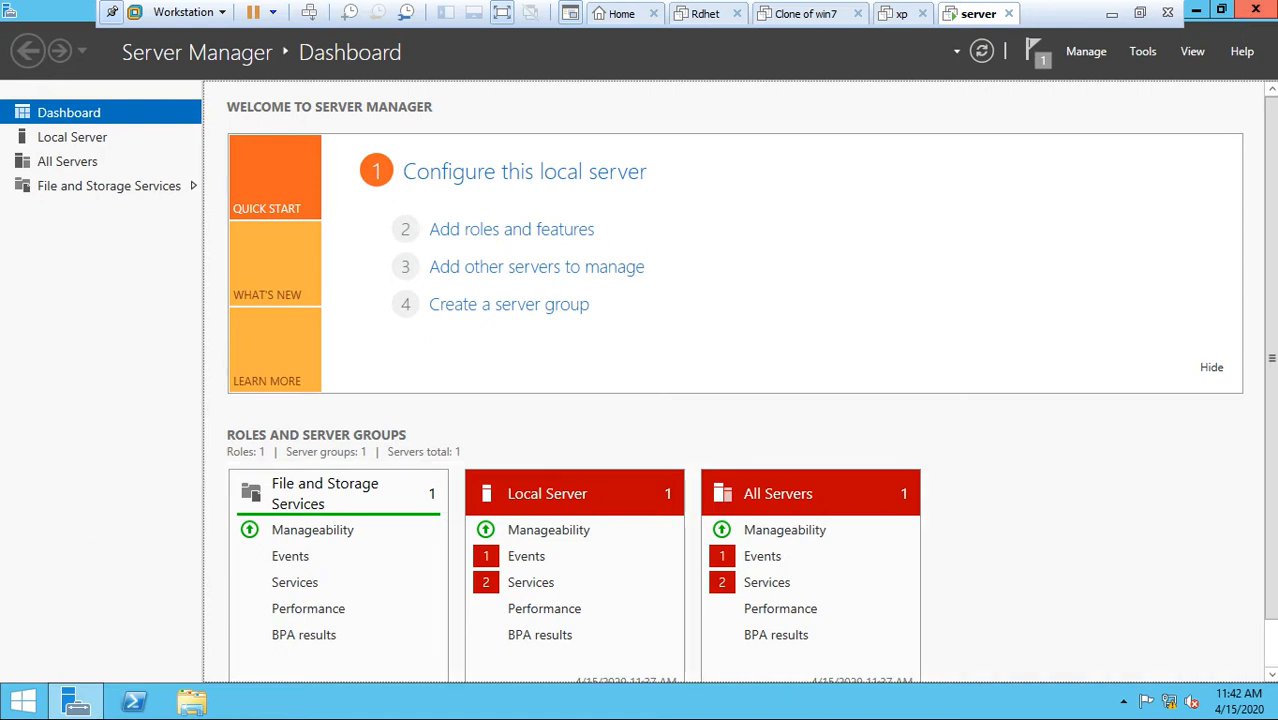
click(1256, 9)
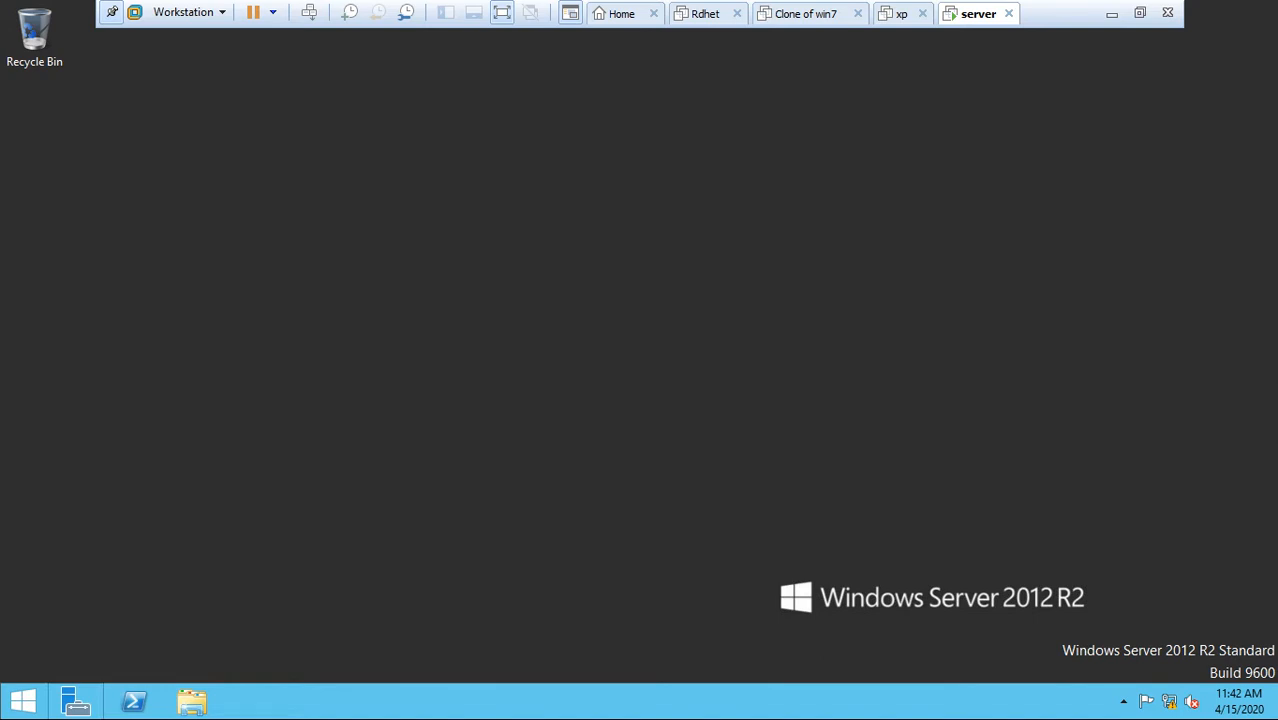
click(76, 701)
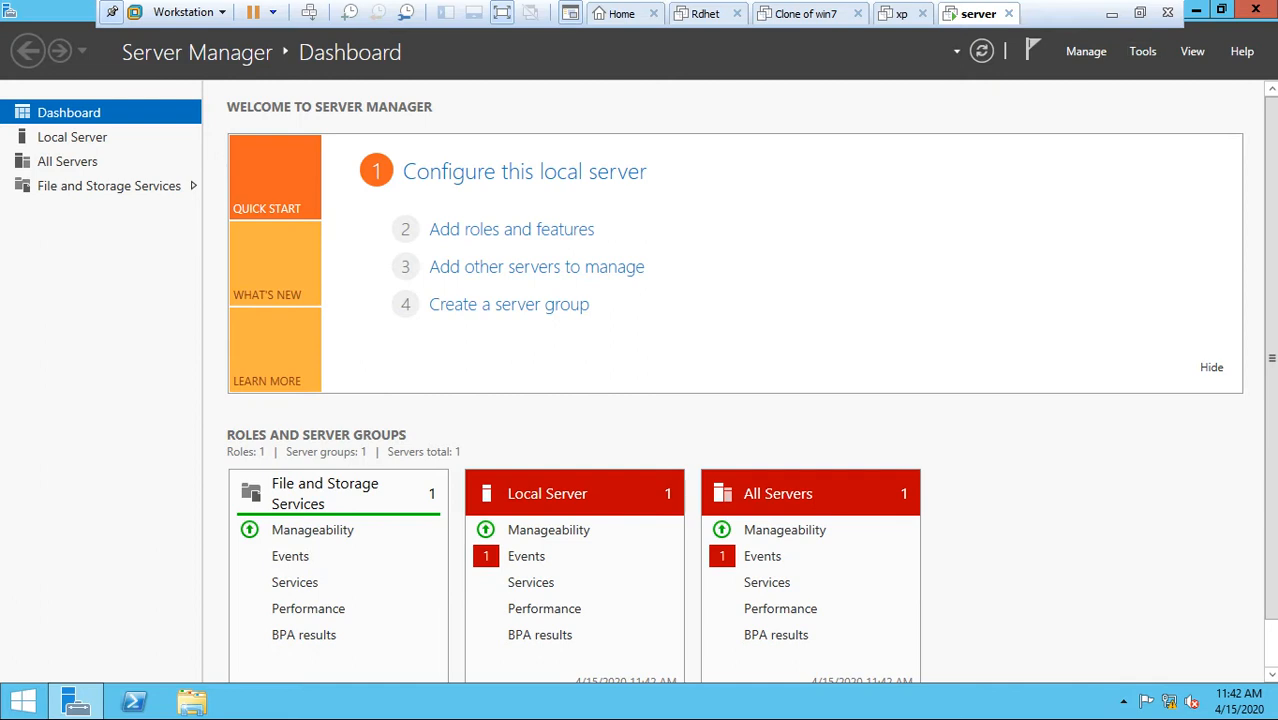
click(1142, 51)
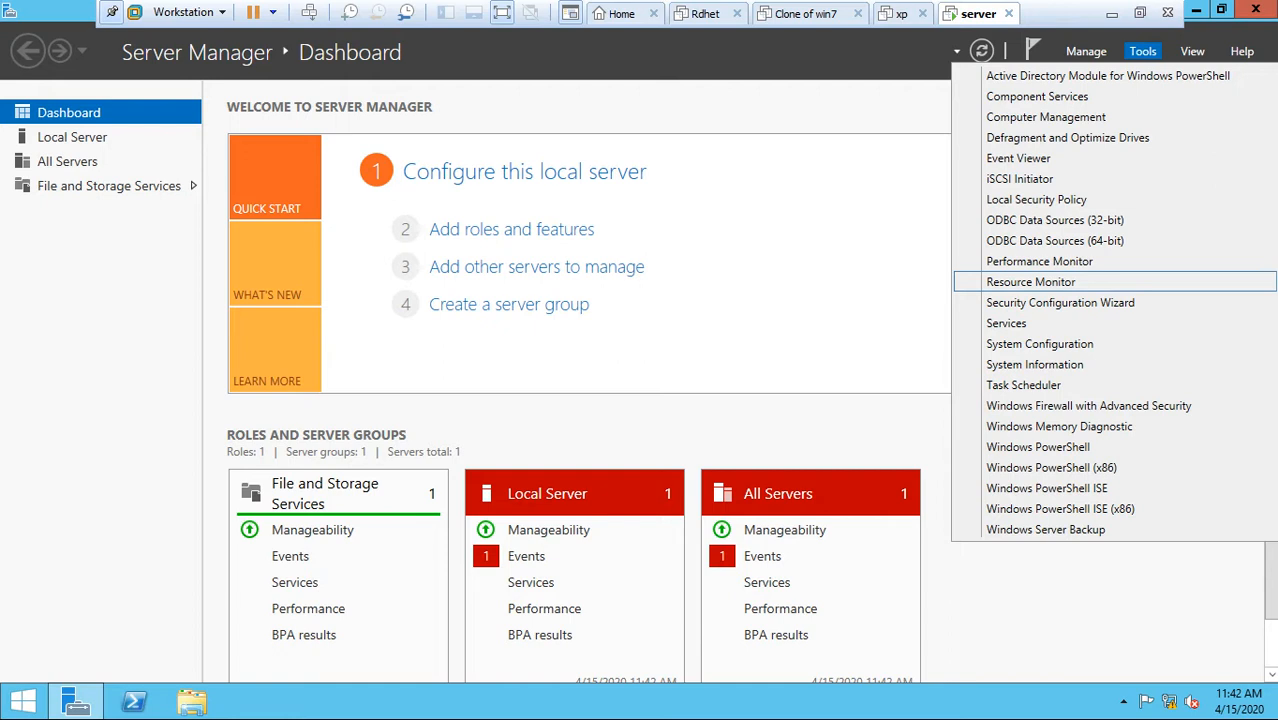
key(Return)
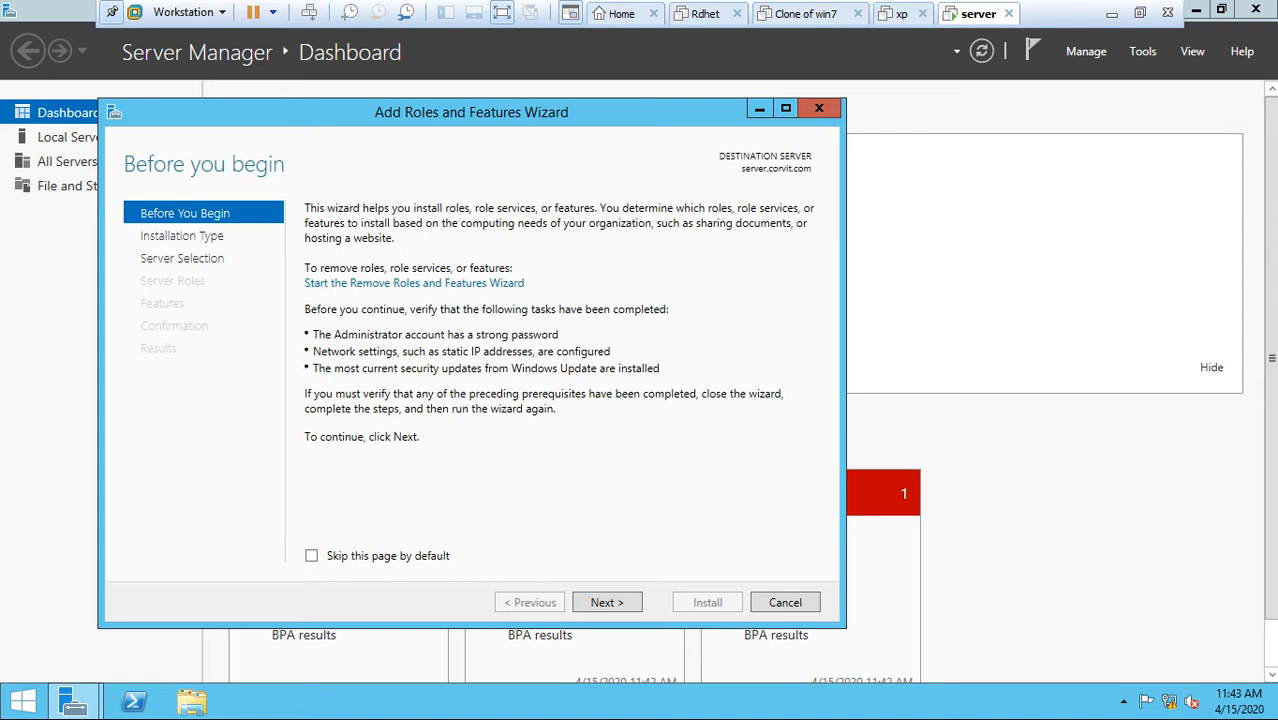
- Run ncpa.cpl and open the Internet Protocol Version 4 (TCP/IPv4) properties of the Ethernet0 adapter
key(super+r)
text(n)
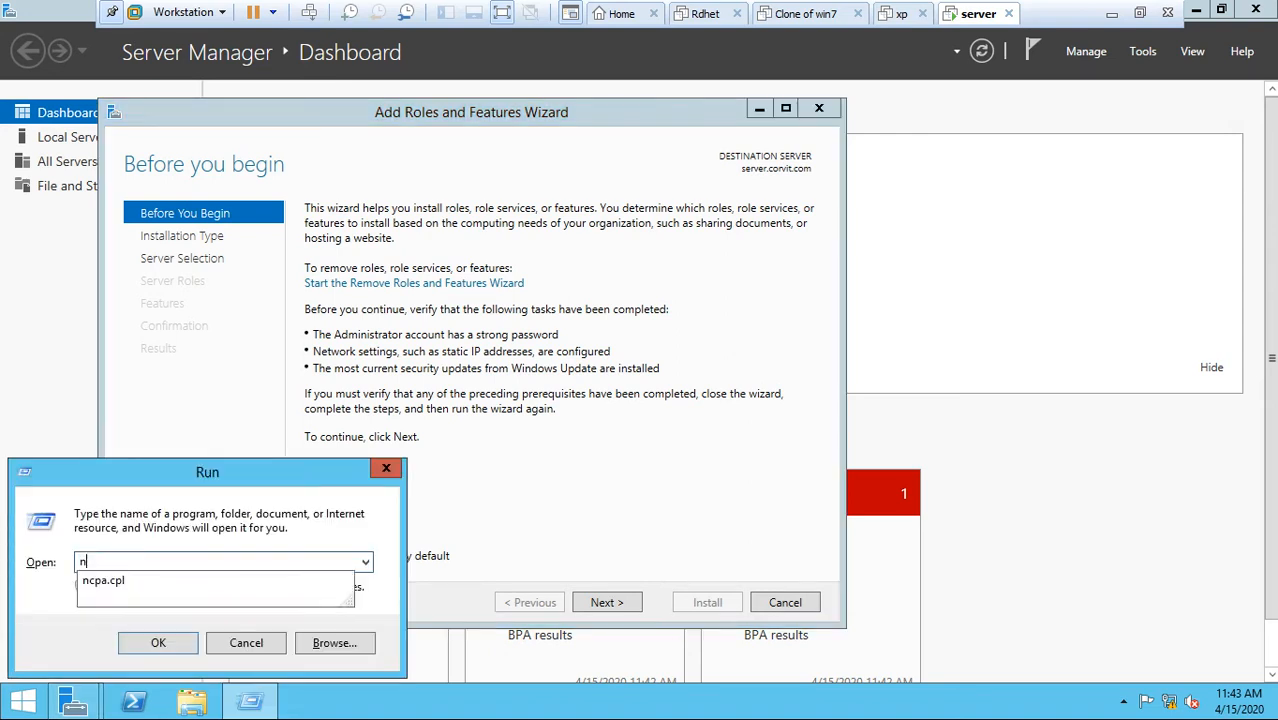
text(cpa.cpl)
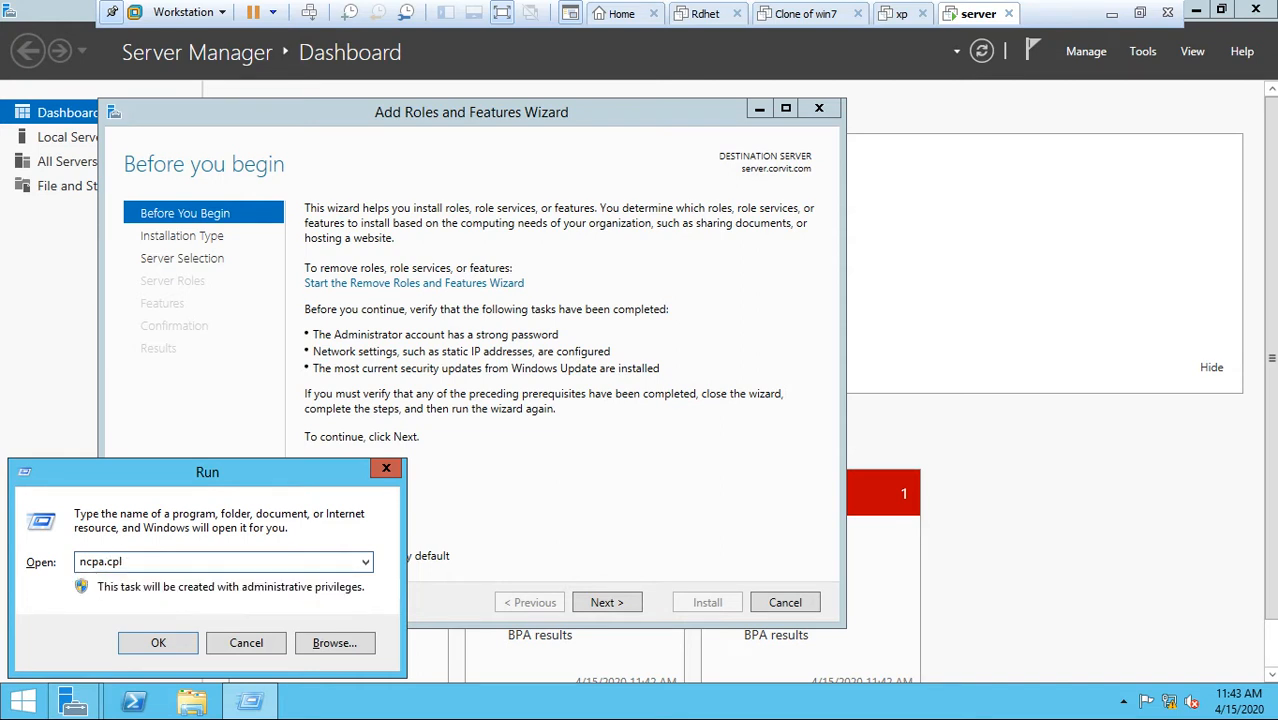
key(Return)
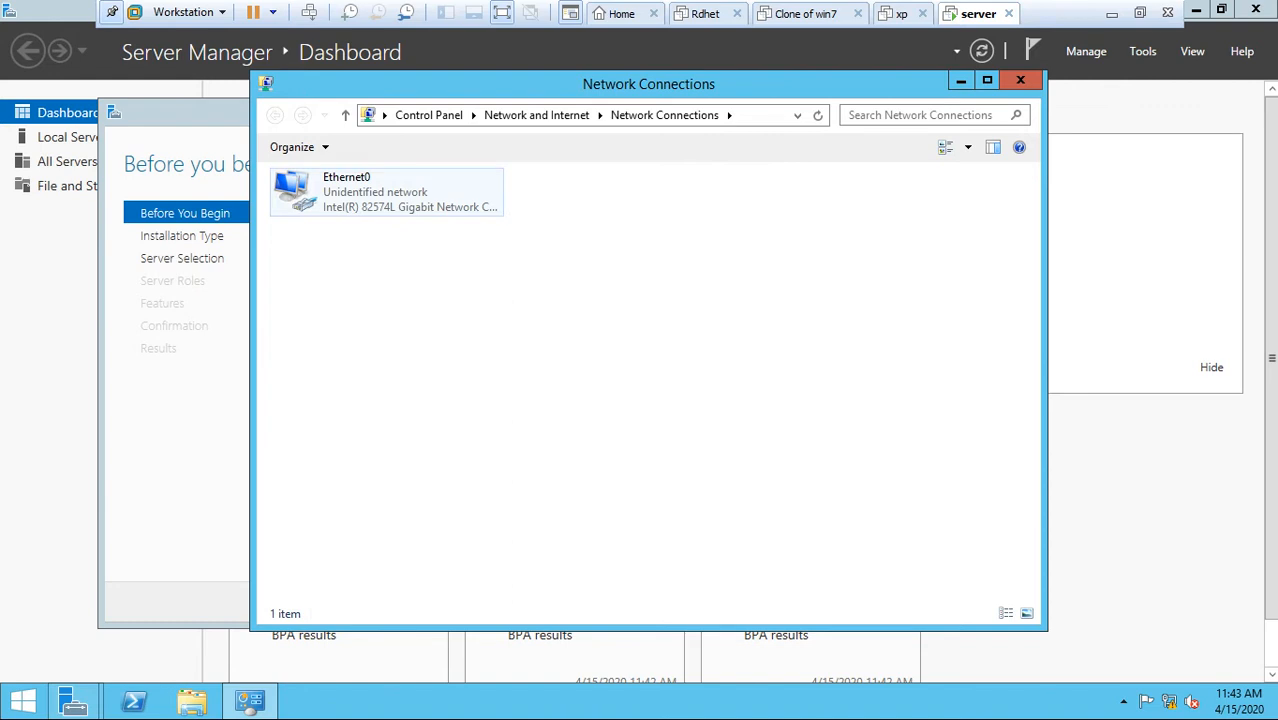
double_click(360, 192)
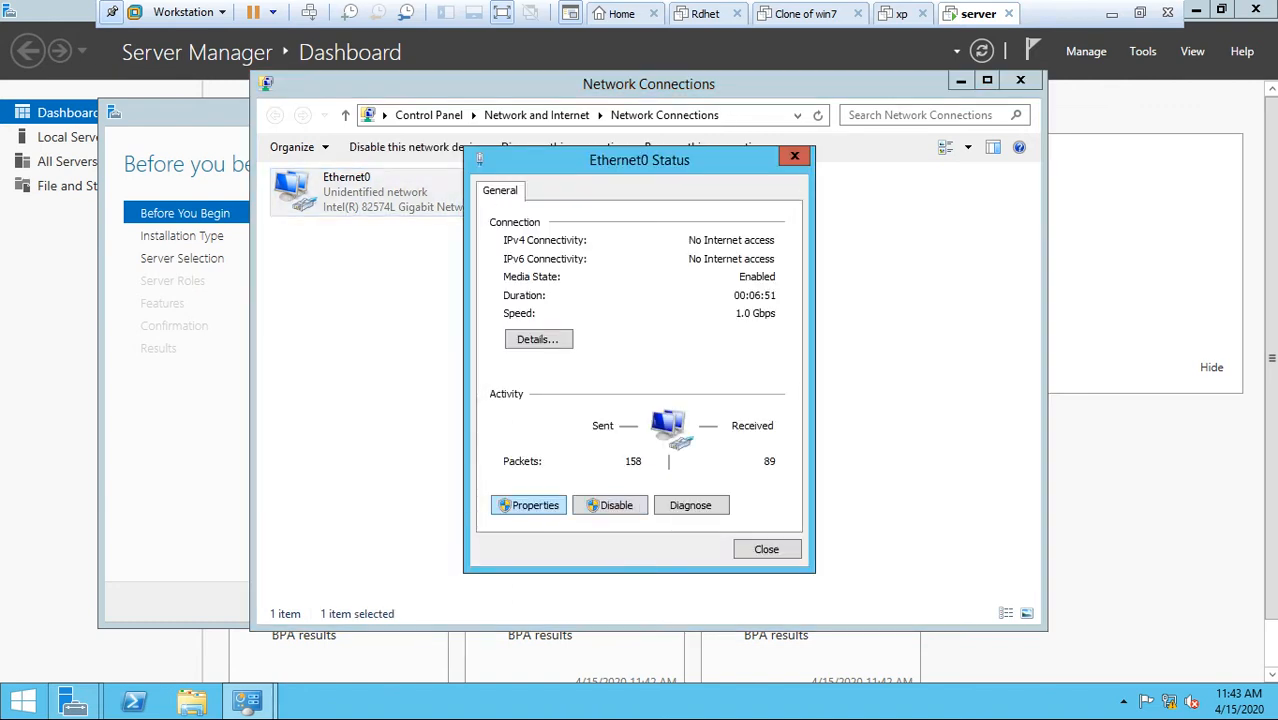
click(528, 505)
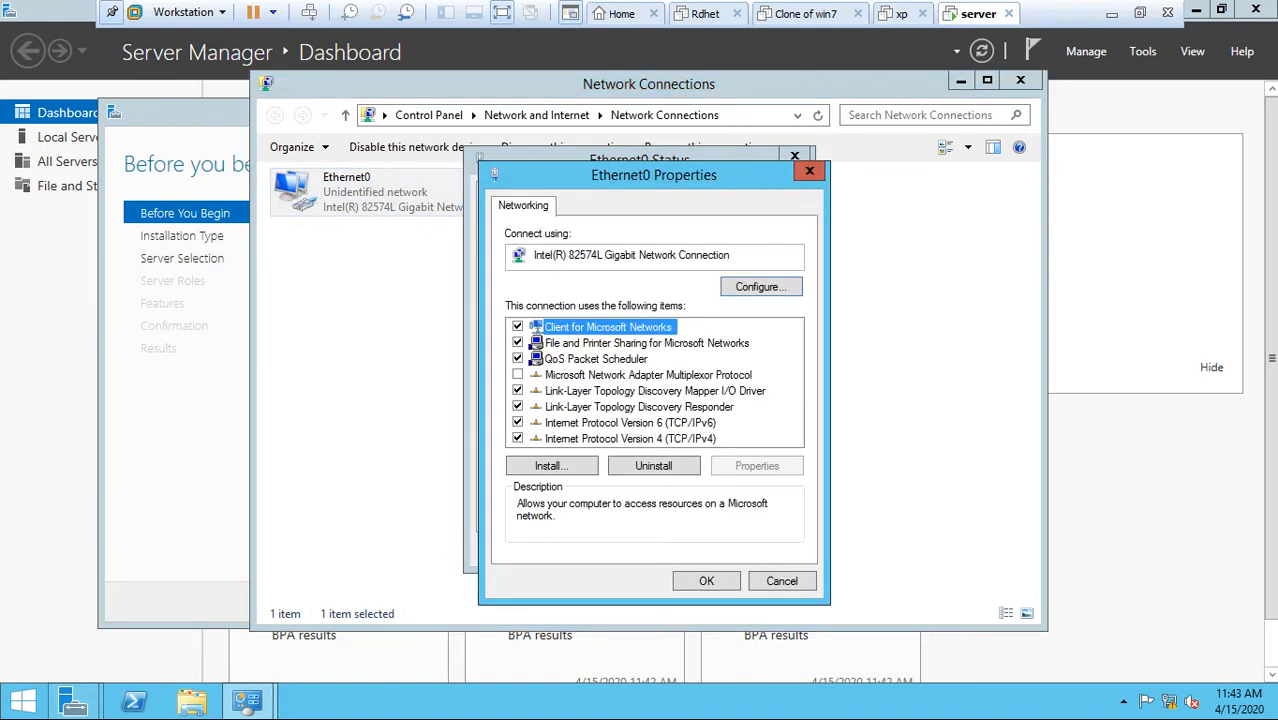
double_click(630, 438)
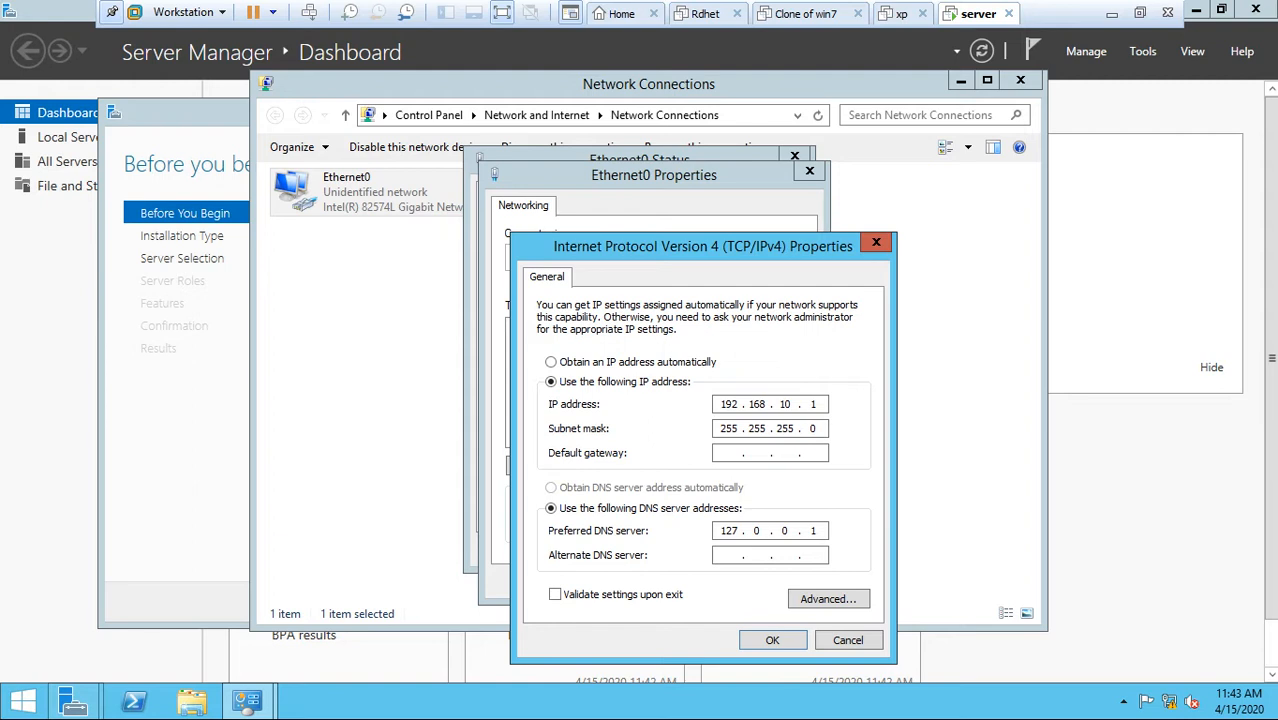
- Set Ethernet0's preferred DNS server to 192.168.10.1, save the adapter settings and close the network windows
key(shift+Left)
key(BackSpace)
key(BackSpace)
key(BackSpace)
key(BackSpace)
key(BackSpace)
key(BackSpace)
text(192.168.10.1)
key(Return)
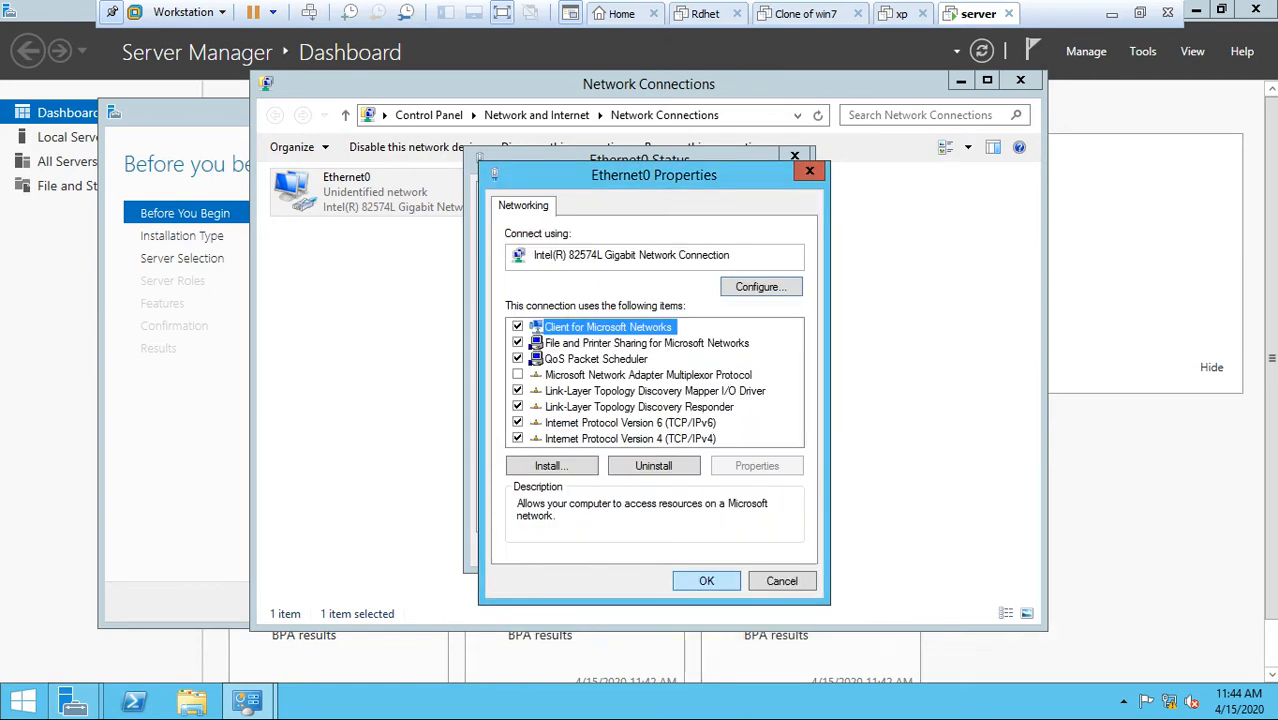
key(Return)
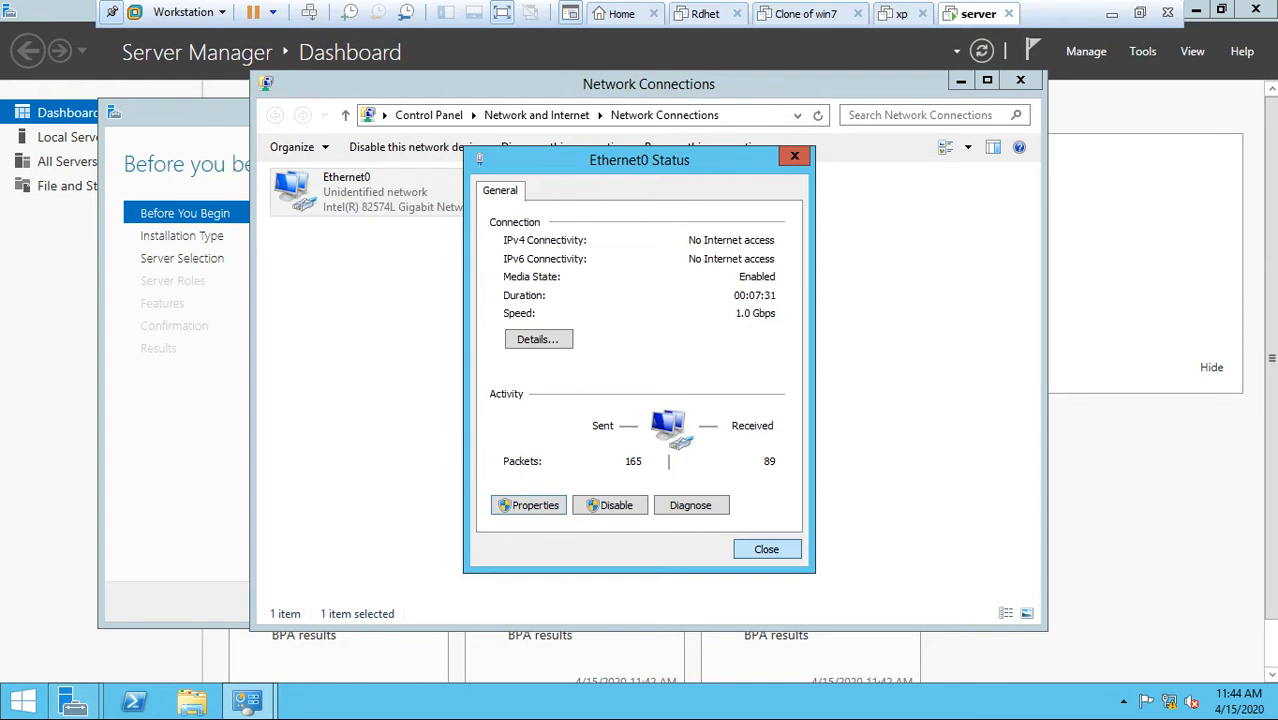
key(Return)
key(alt+F4)
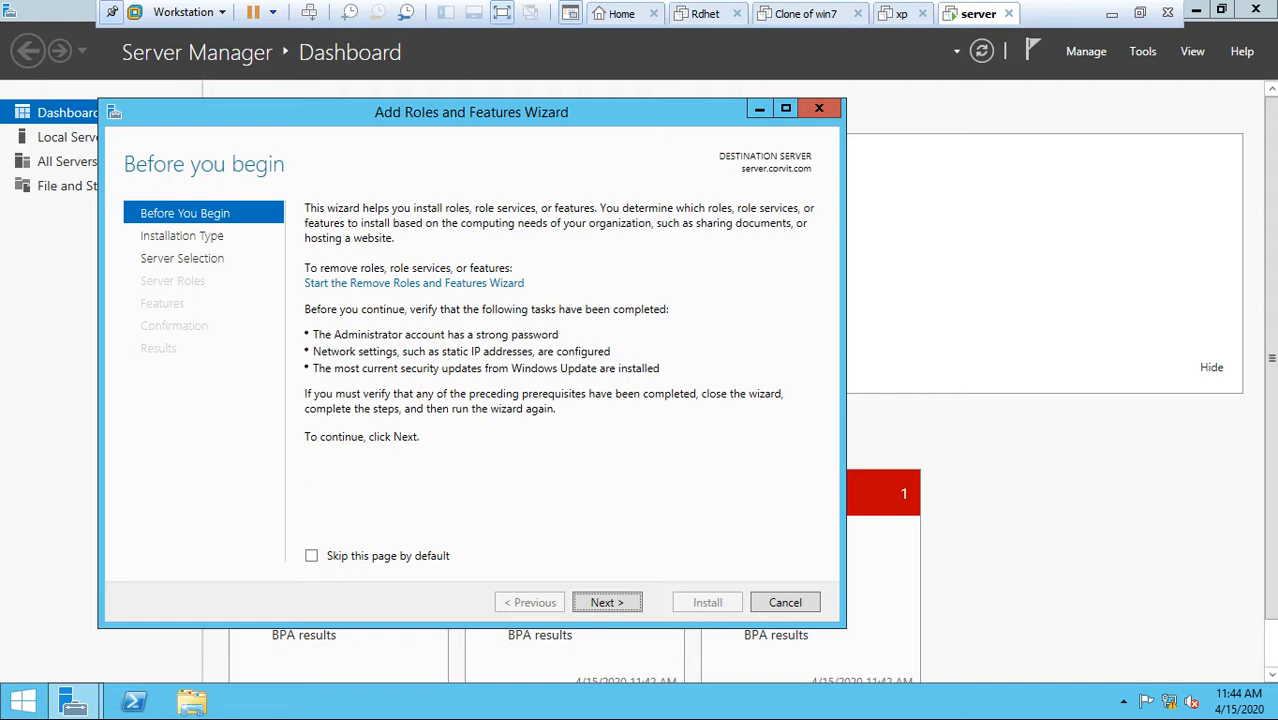
- Choose a role-based or feature-based installation with server.corvit.com from the server pool as the destination
key(Return)
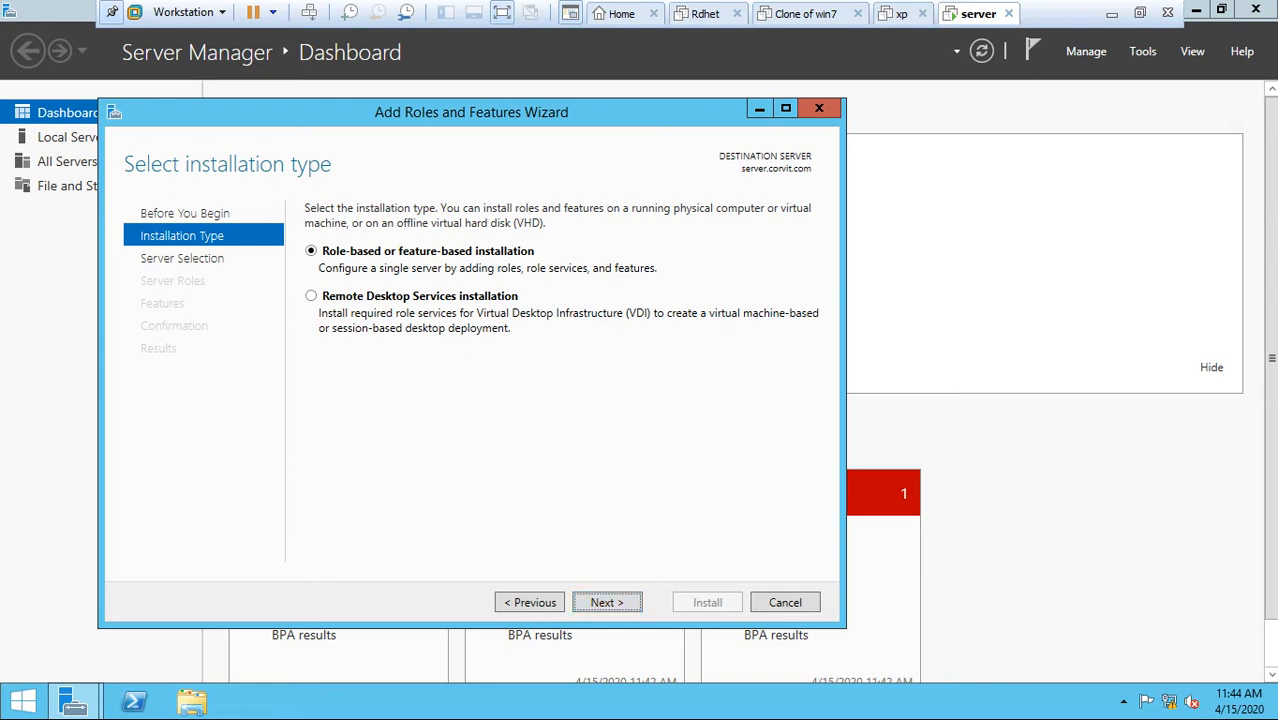
click(311, 296)
click(311, 251)
click(606, 602)
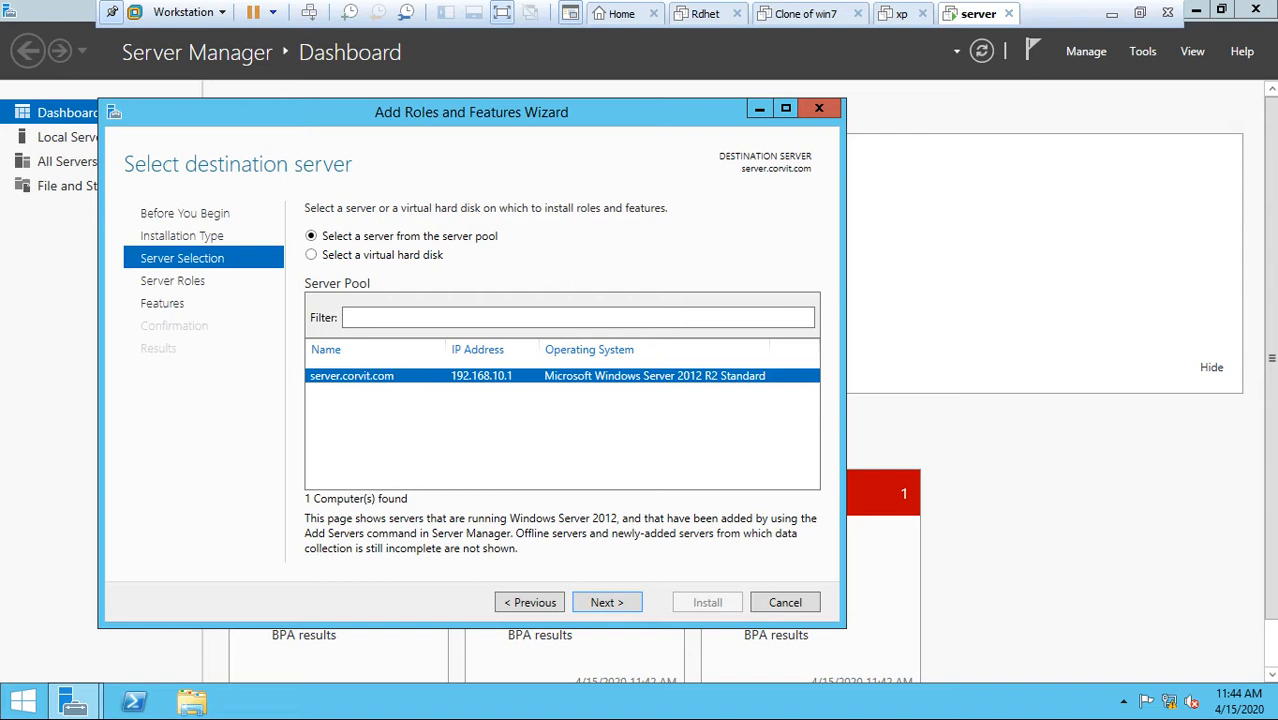
click(606, 602)
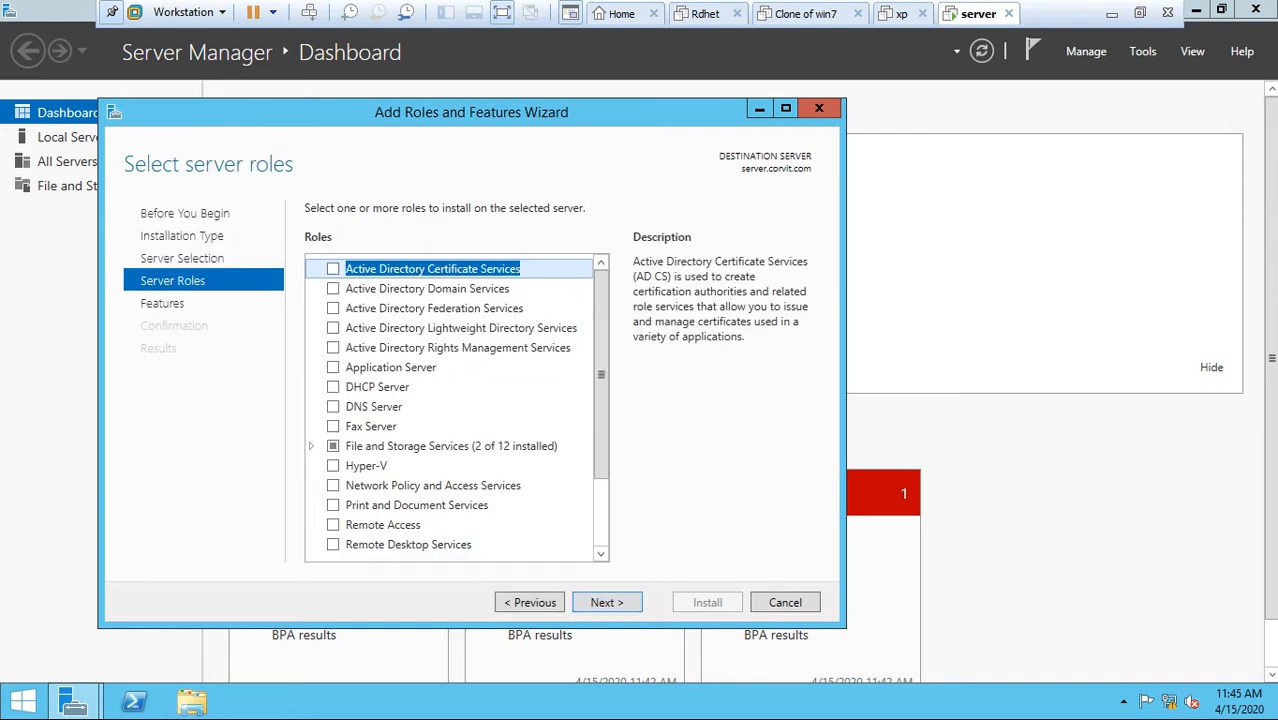
- Select the Active Directory Domain Services and DNS Server roles, including their required features and management tools
click(332, 288)
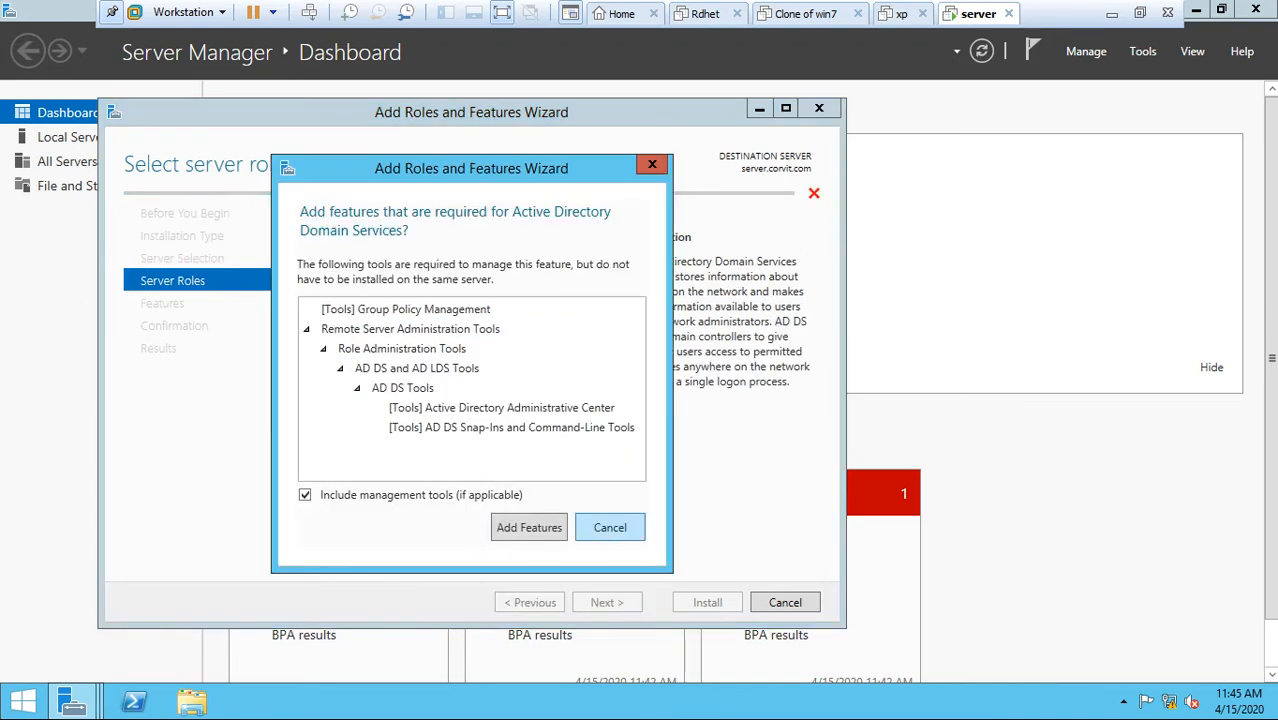
key(Escape)
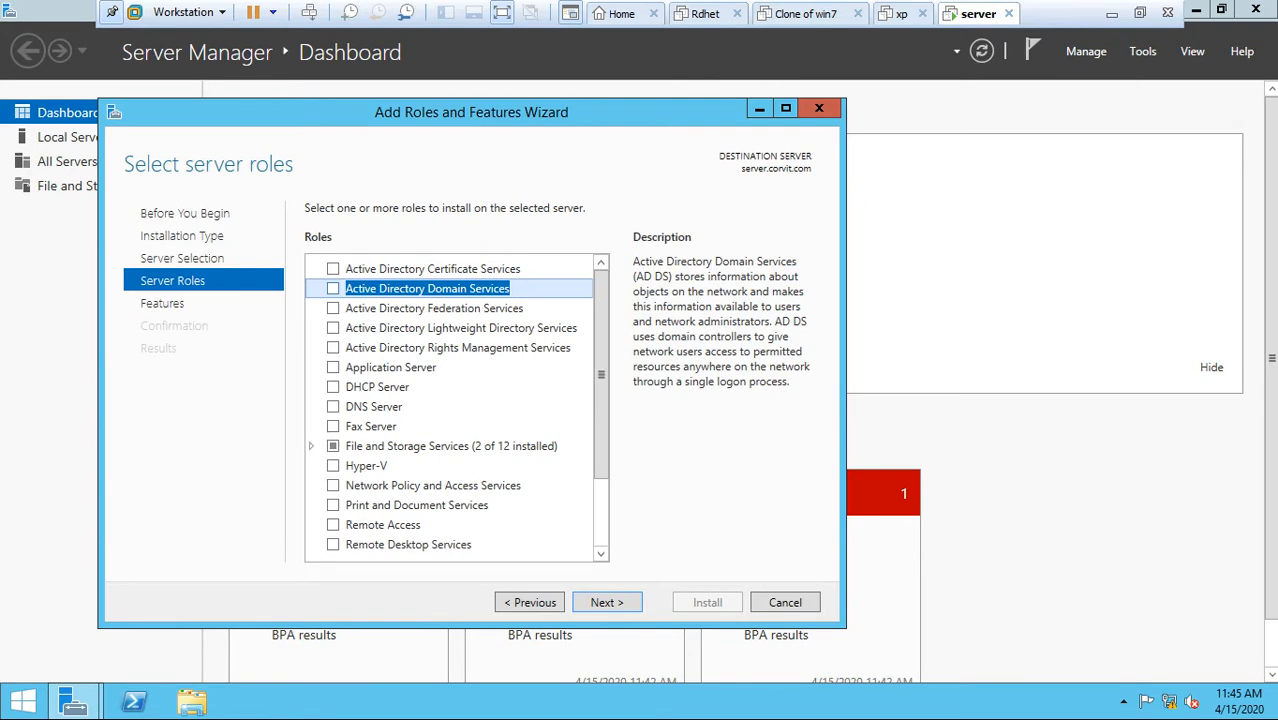
key(space)
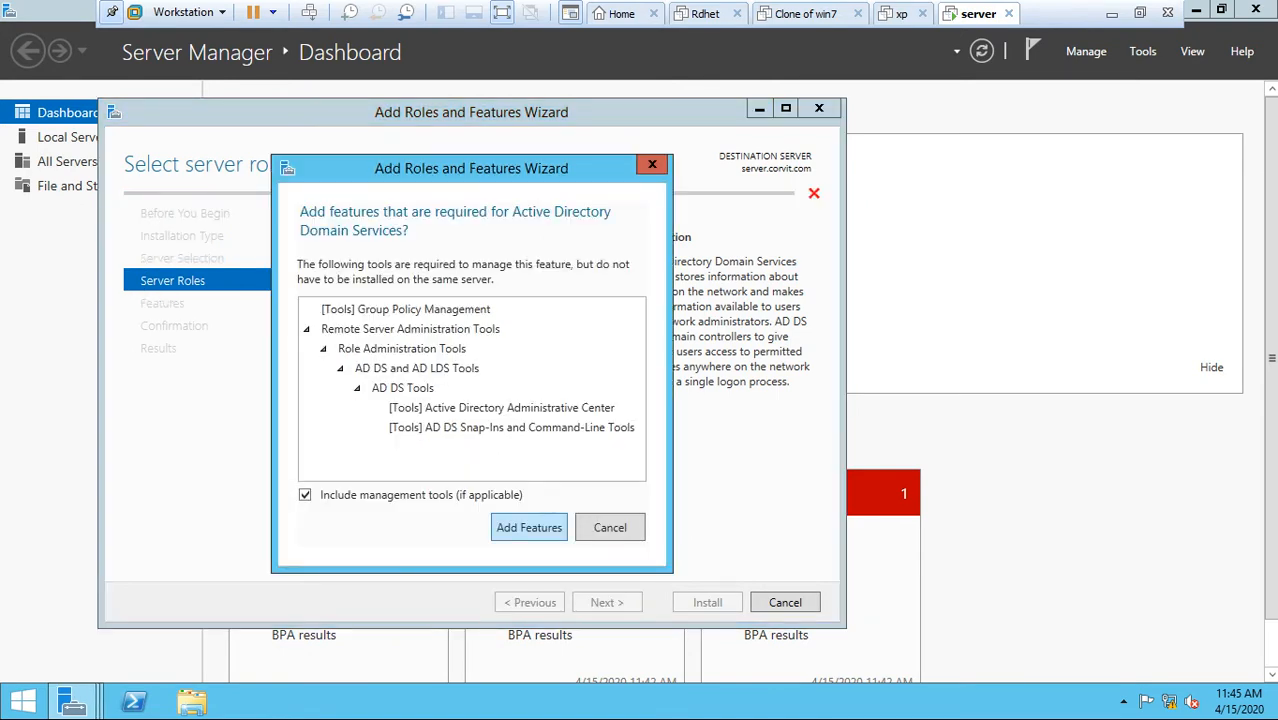
key(Return)
click(333, 406)
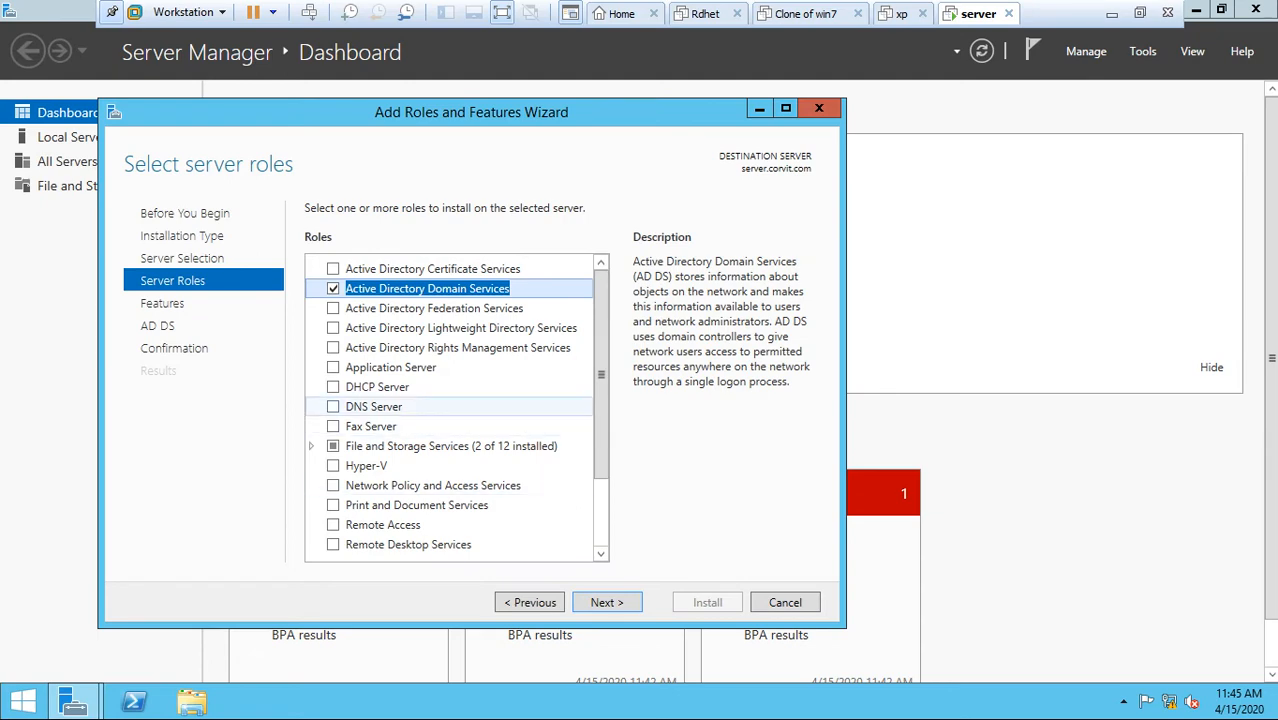
key(Return)
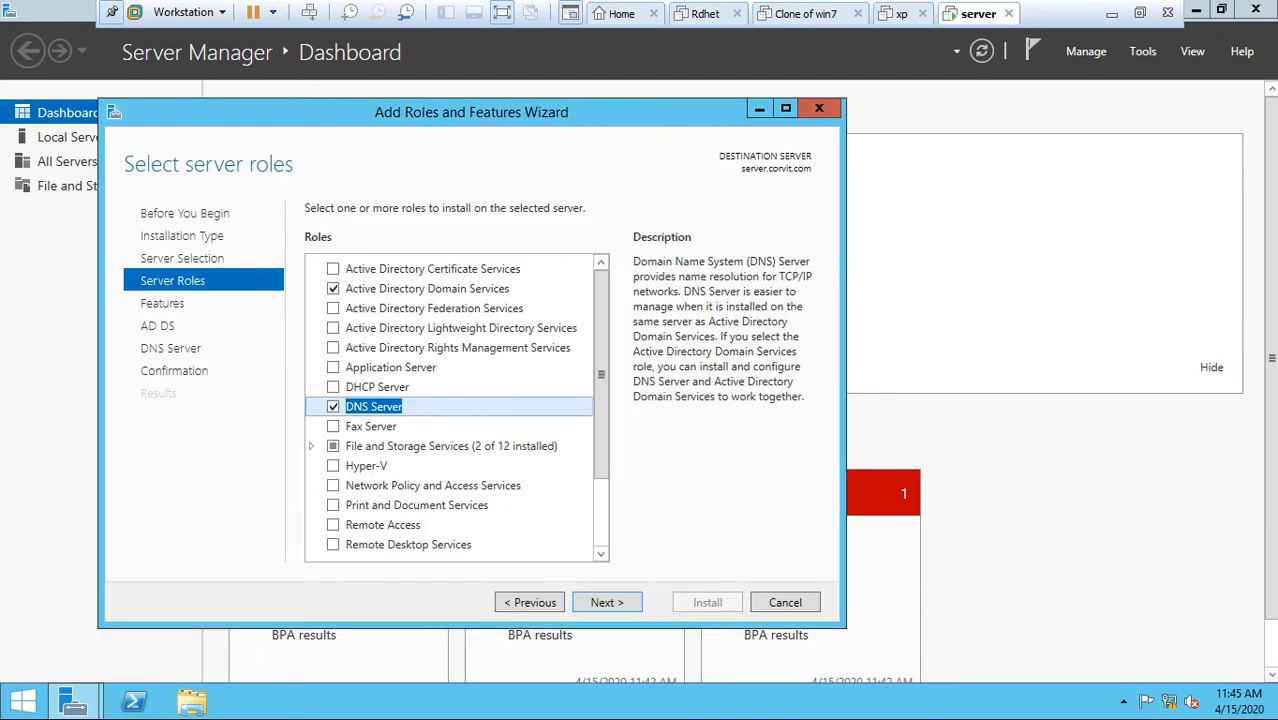
- Keep the default features, allow the destination server to restart automatically if required, and start the installation of the selected roles
click(607, 602)
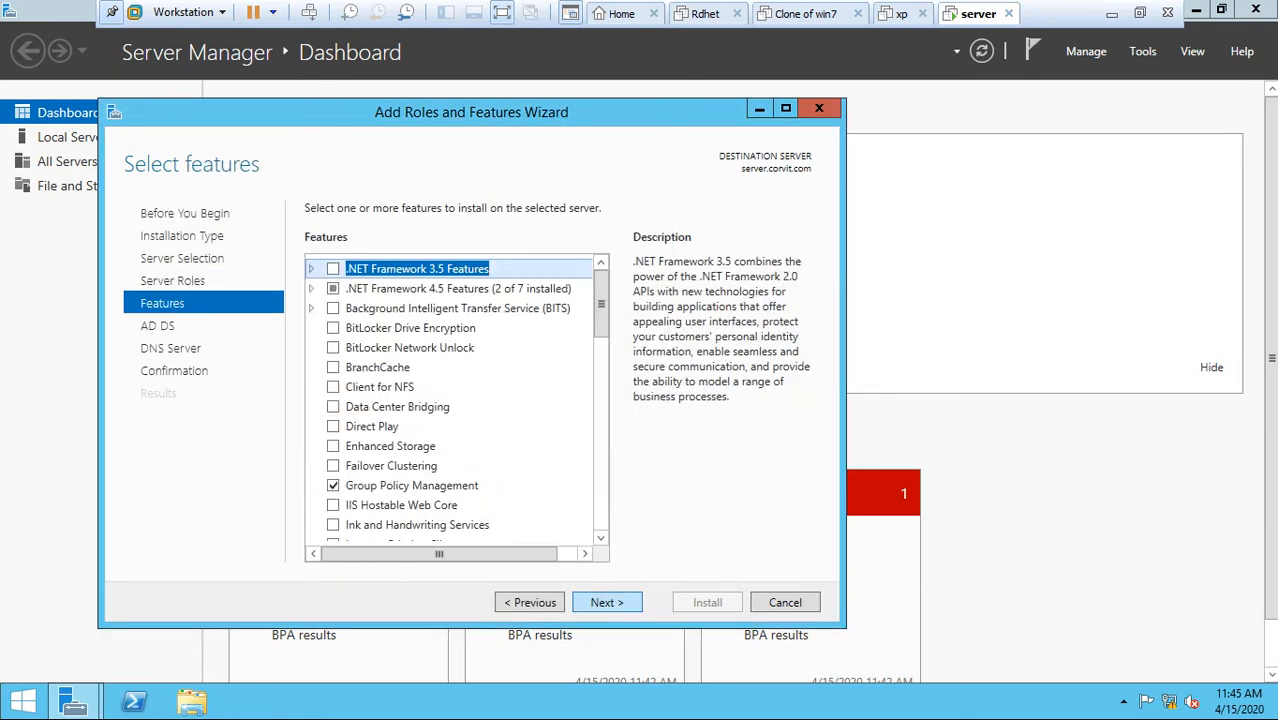
click(607, 602)
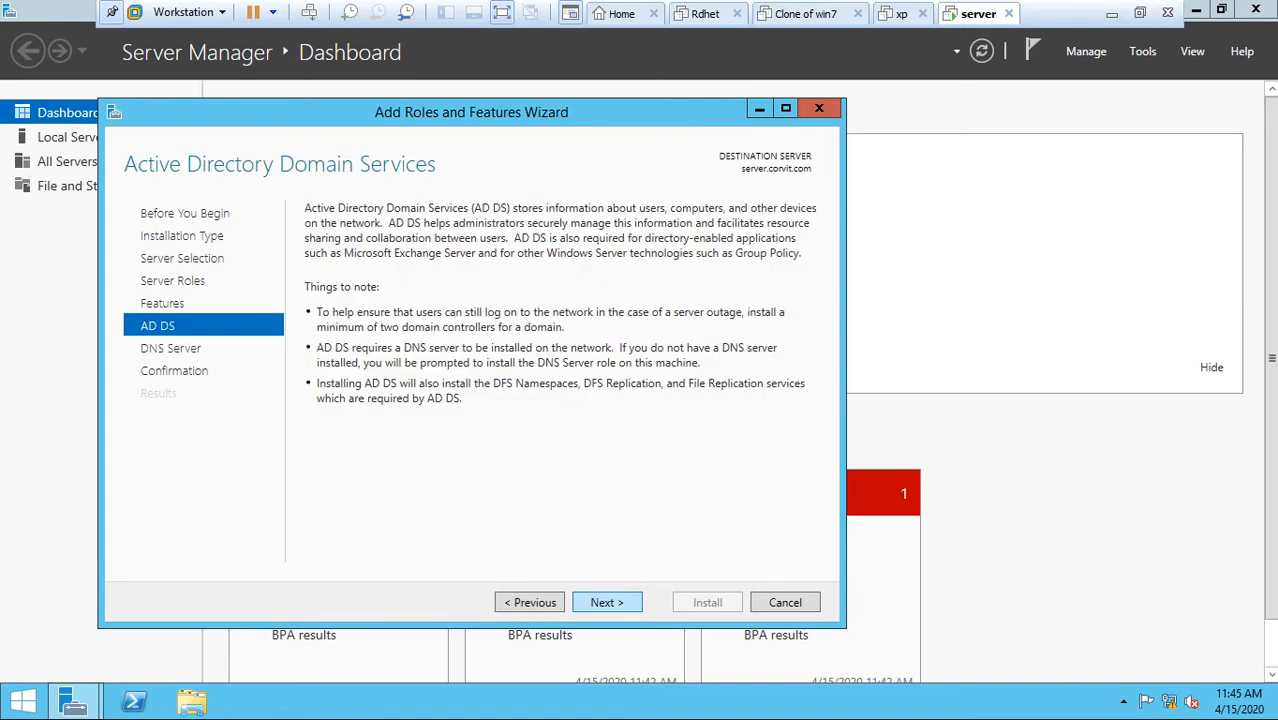
click(607, 602)
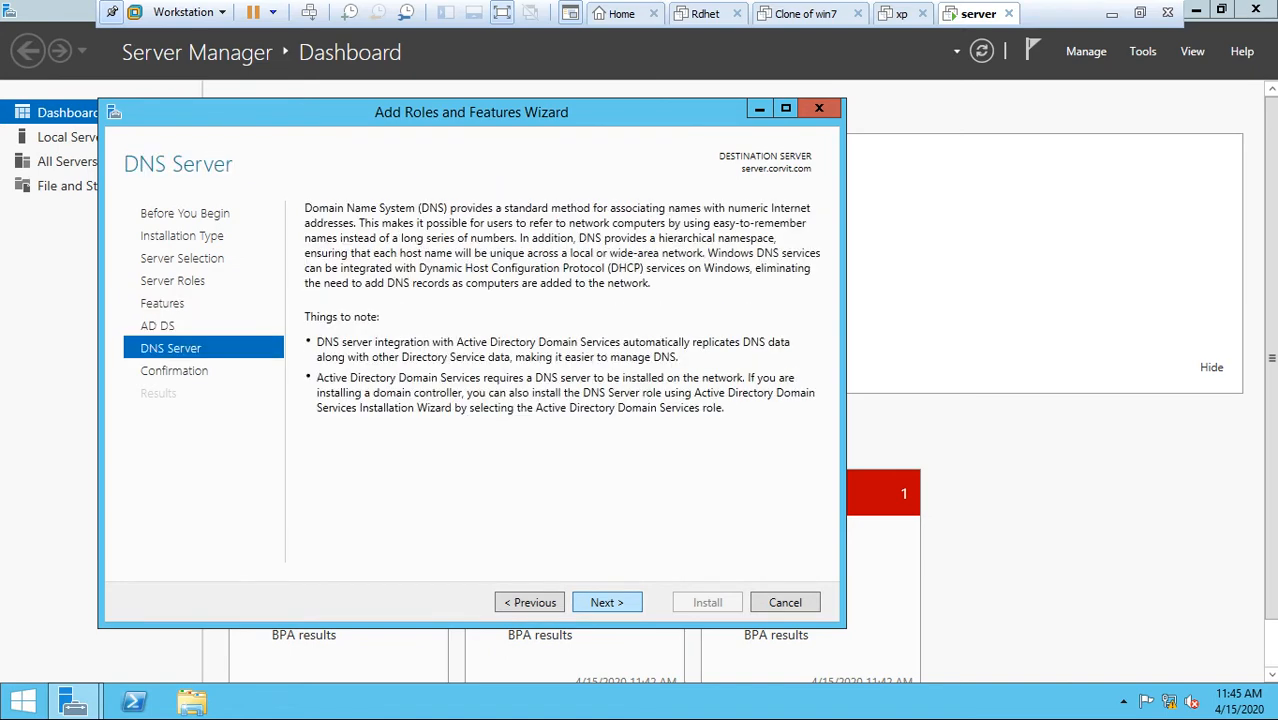
click(607, 602)
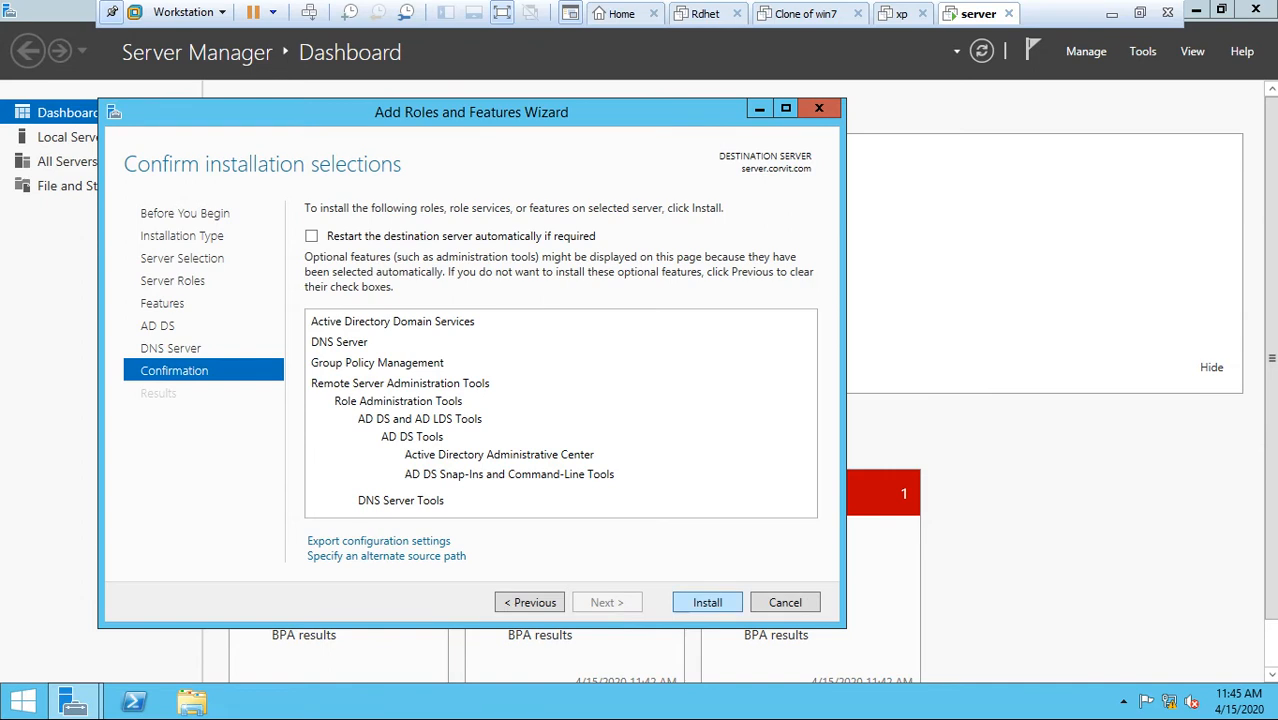
click(311, 236)
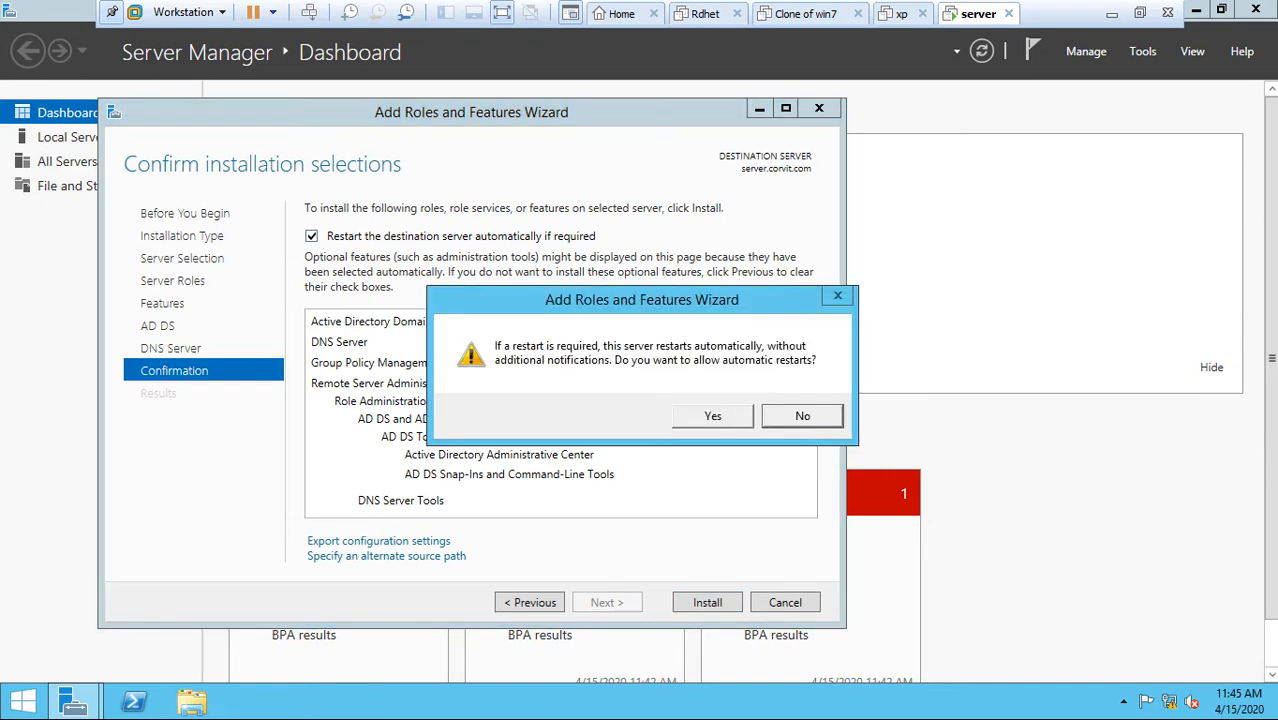
click(712, 415)
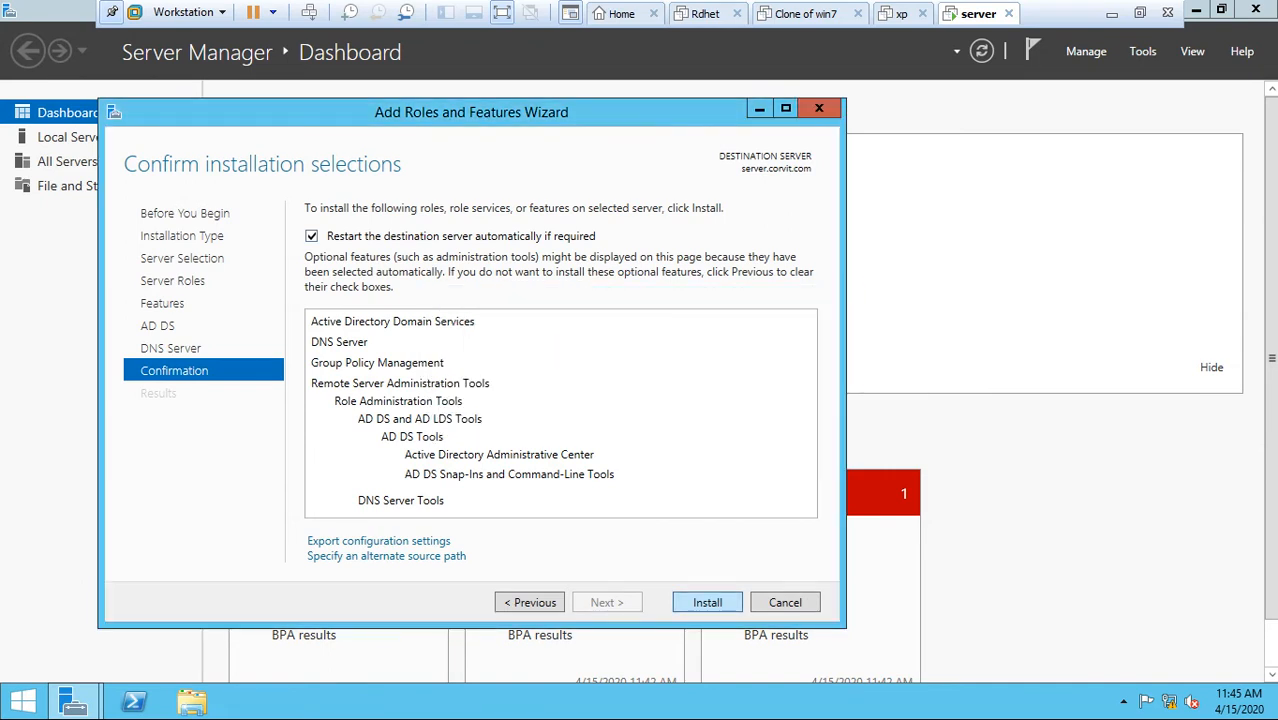
click(707, 602)
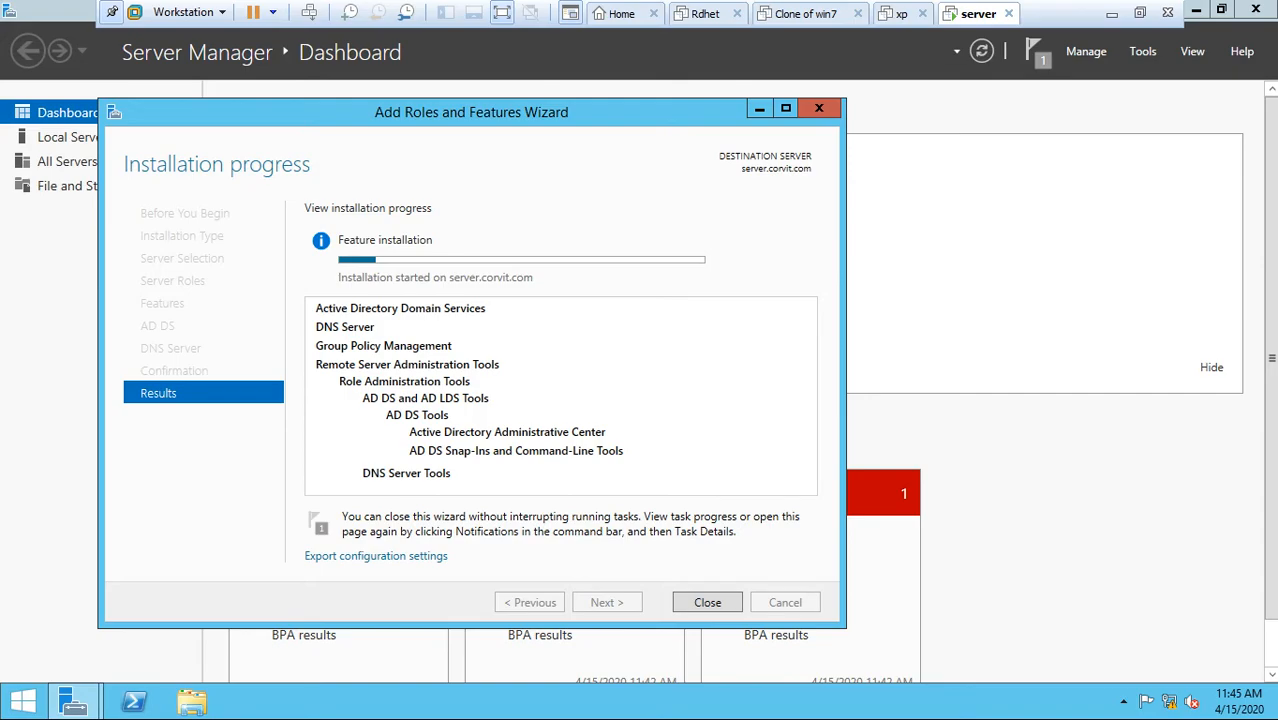
click(1111, 13)
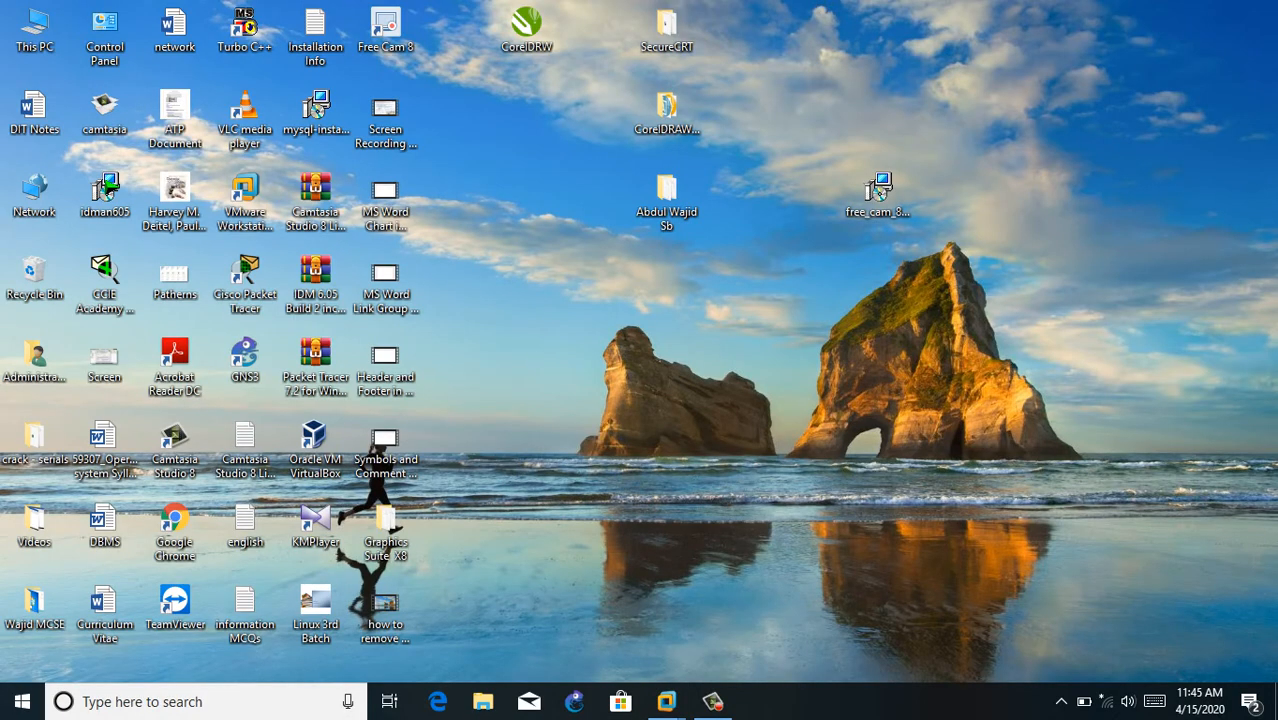
click(713, 701)
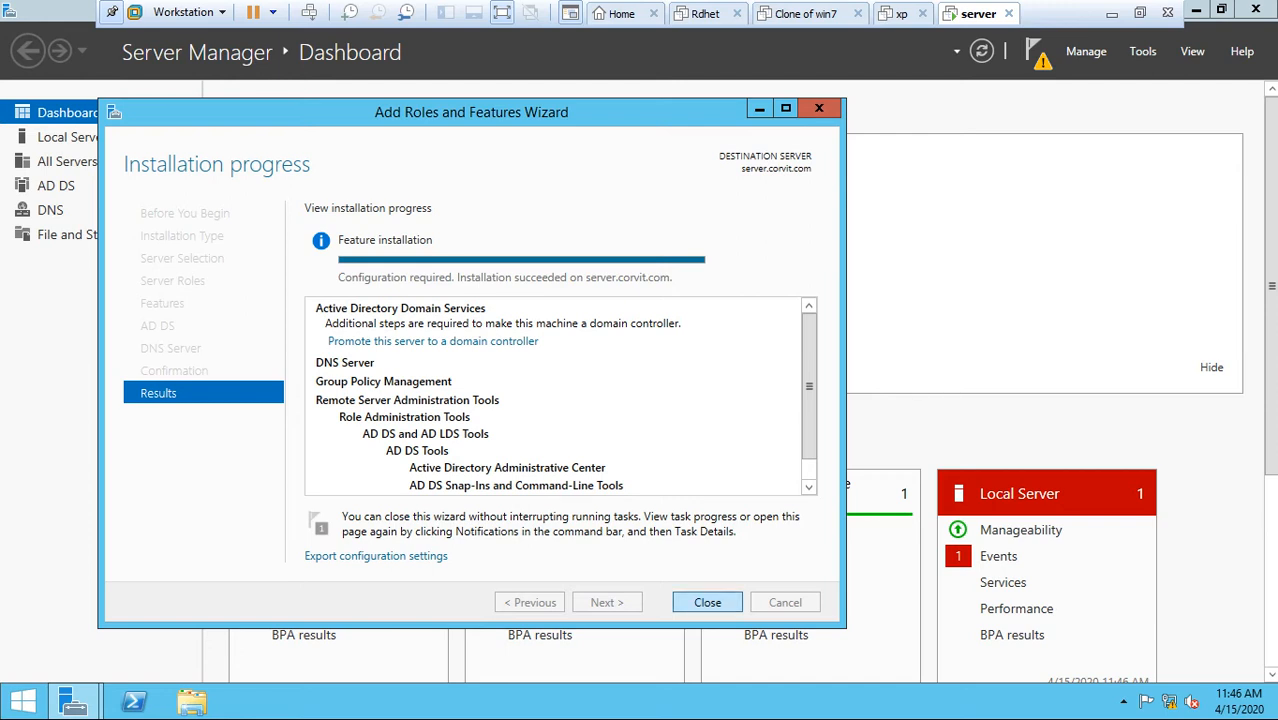
- Close the role installation wizard and start promoting this server to a domain controller
click(707, 602)
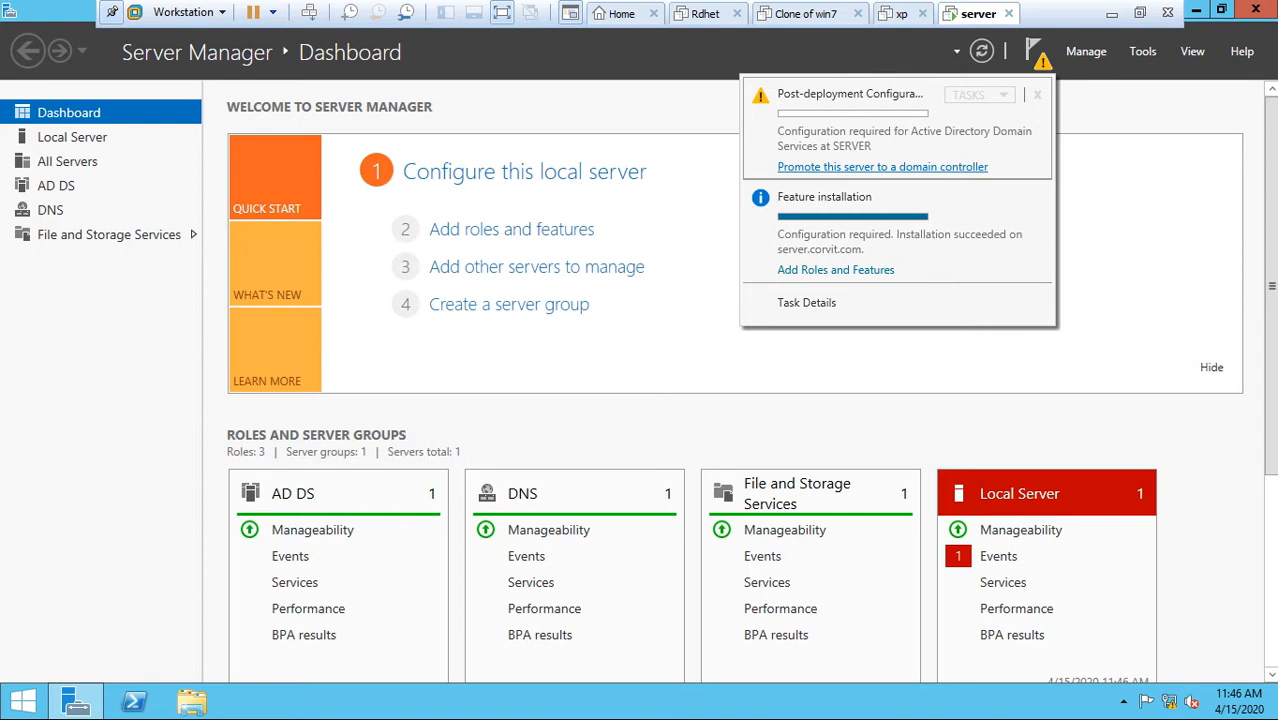
click(882, 167)
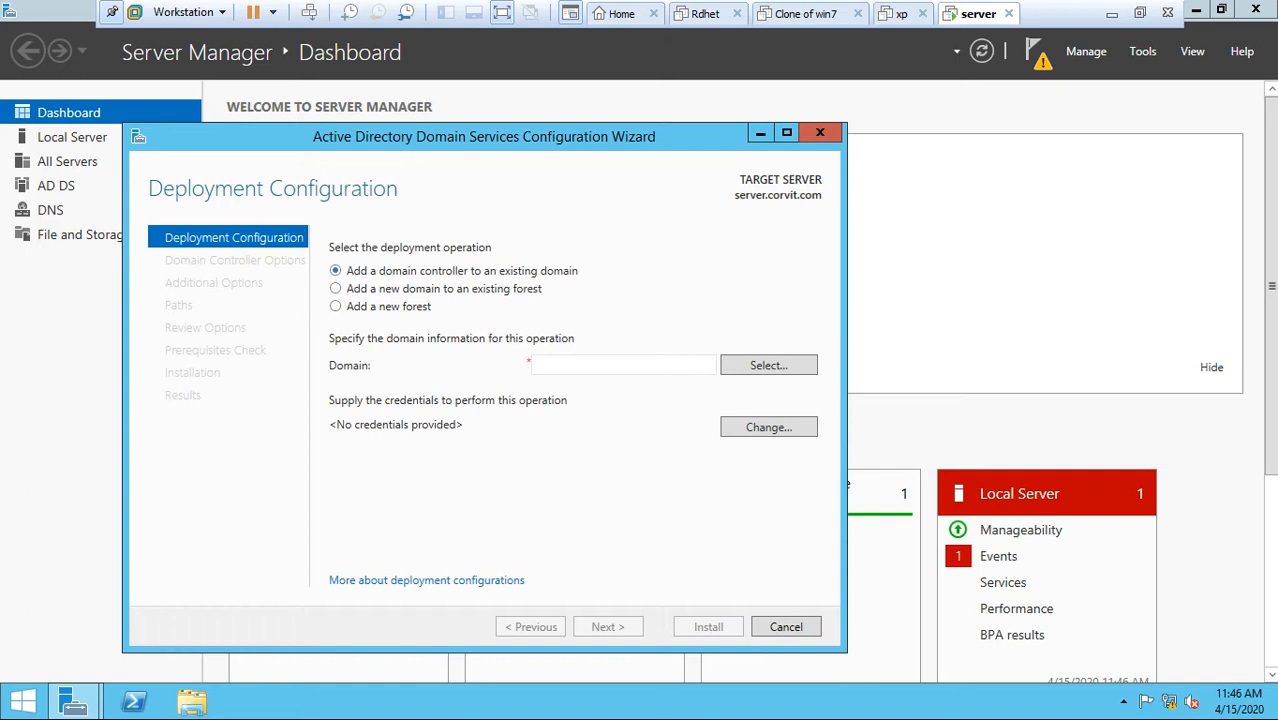
click(534, 365)
click(335, 288)
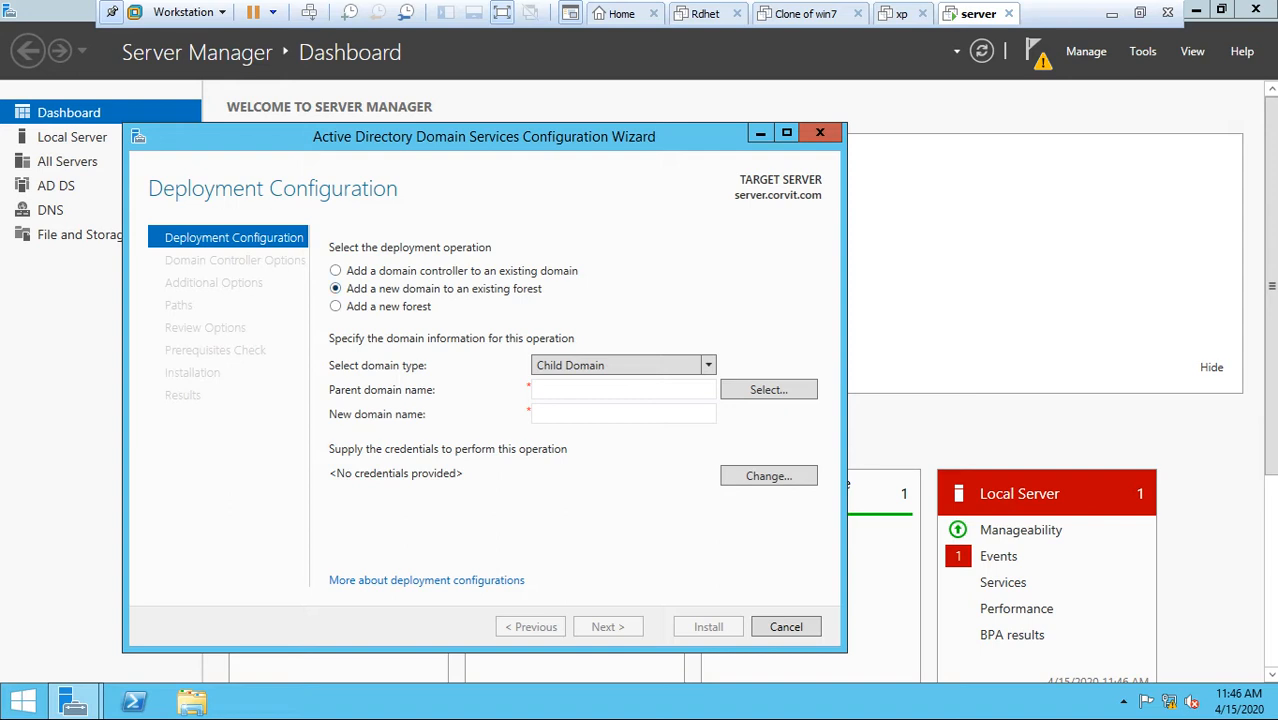
click(335, 270)
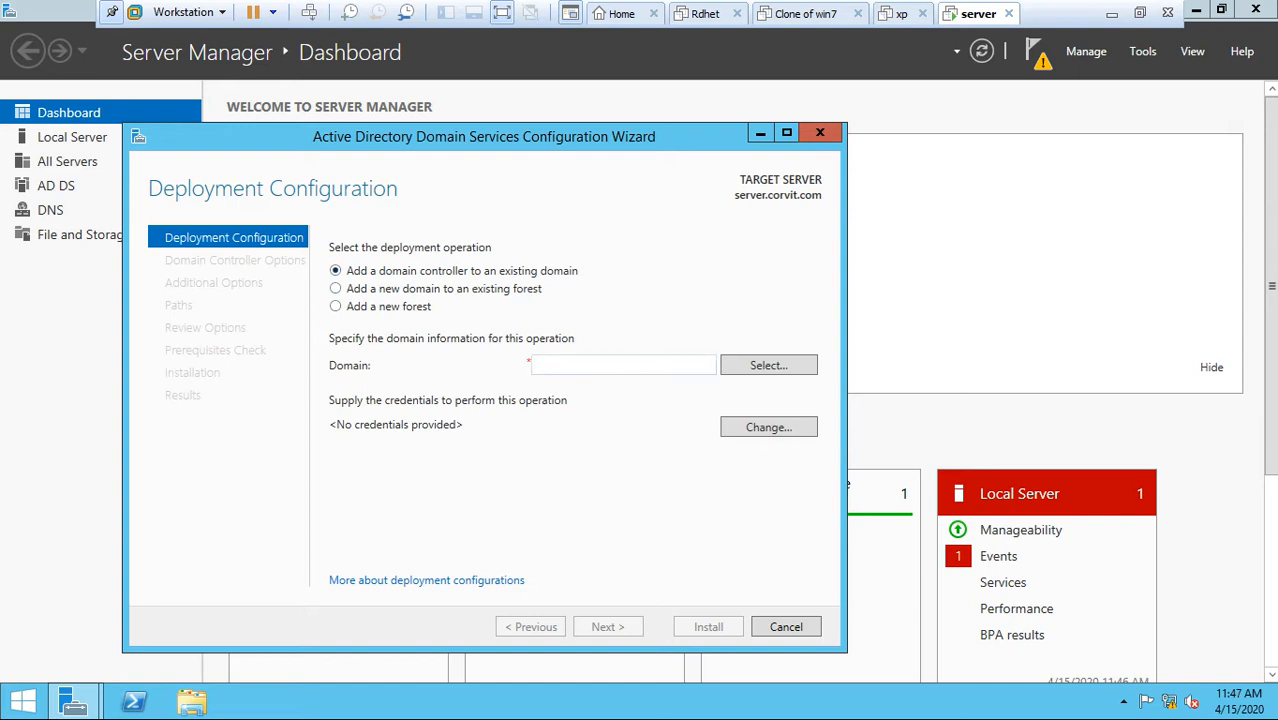
text(wajid.com)
click(768, 427)
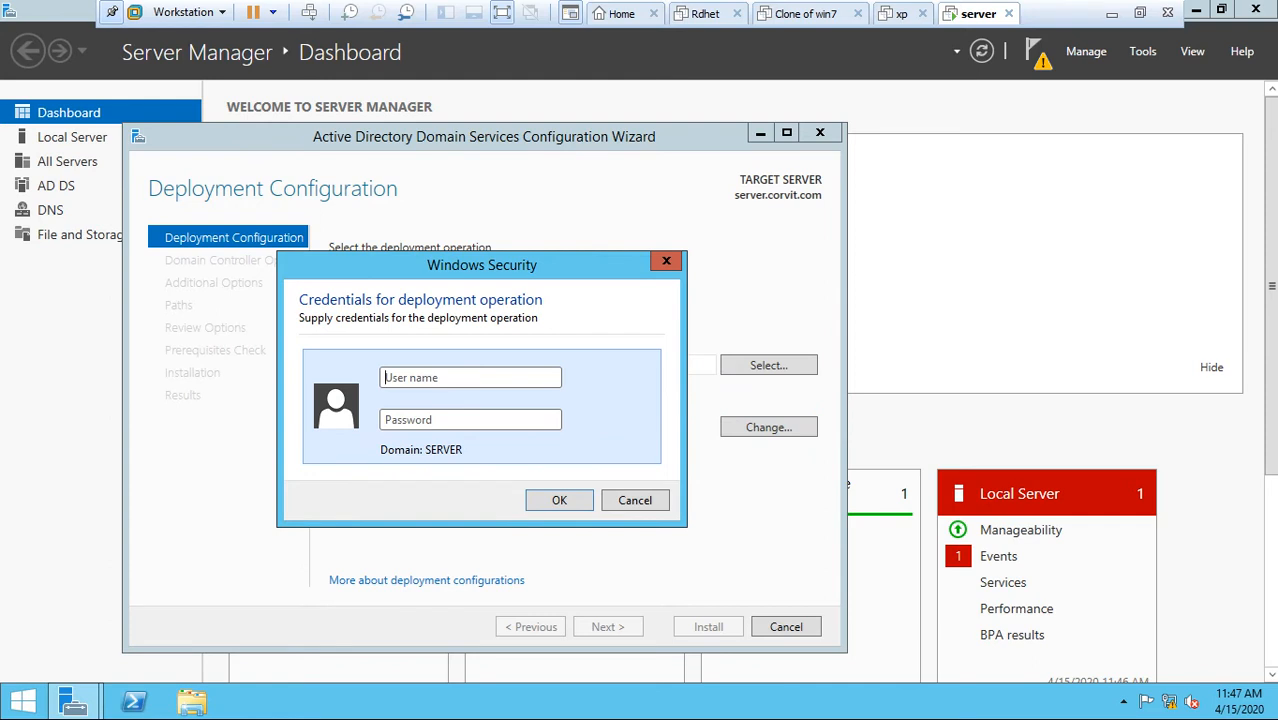
key(Escape)
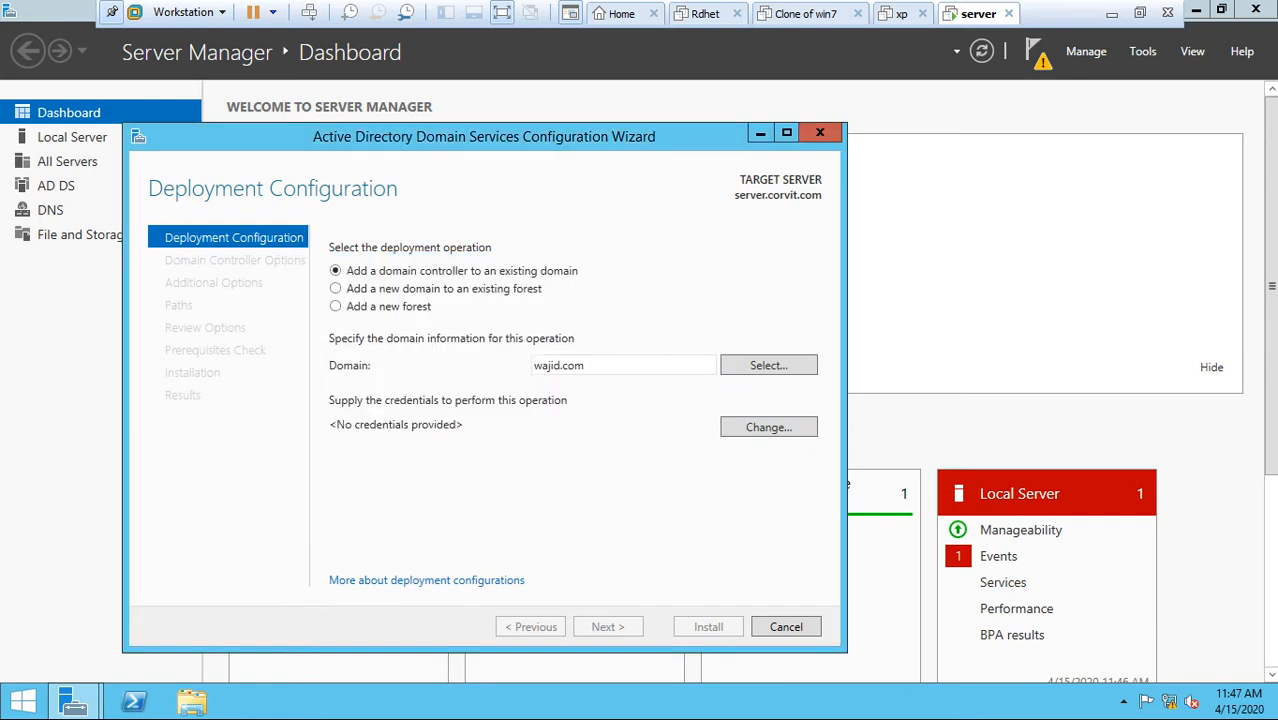
key(Return)
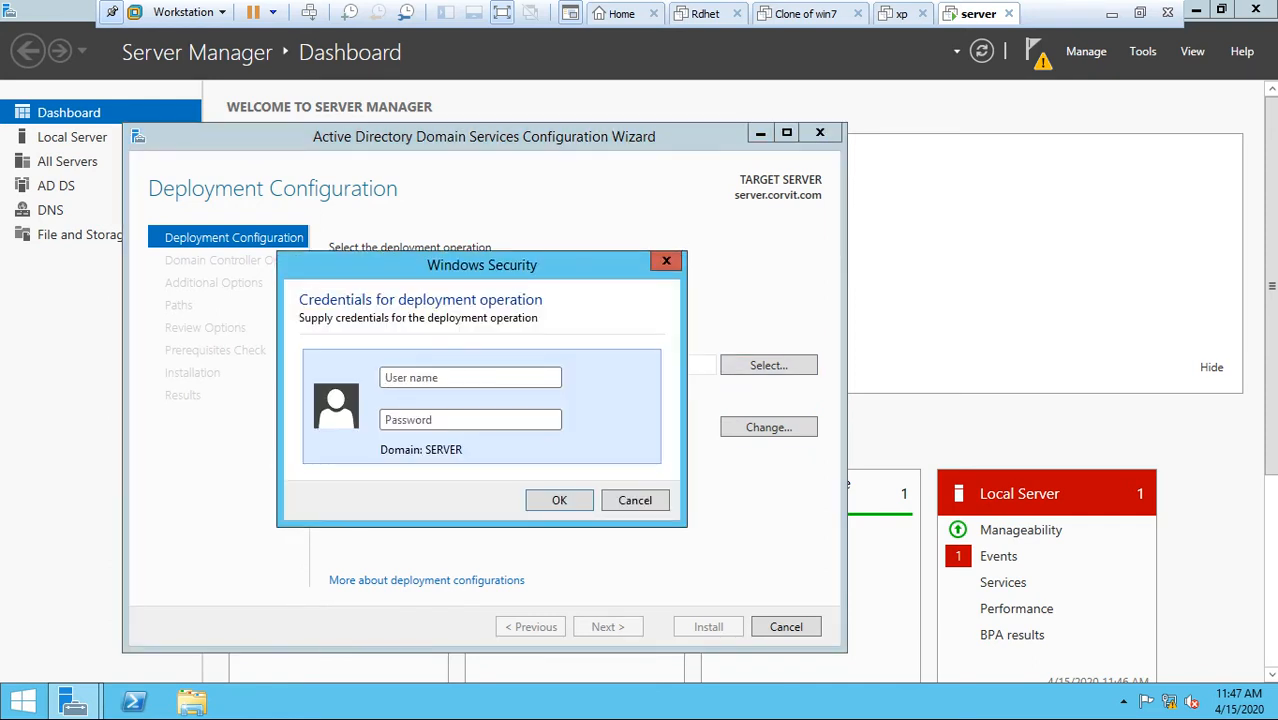
key(Escape)
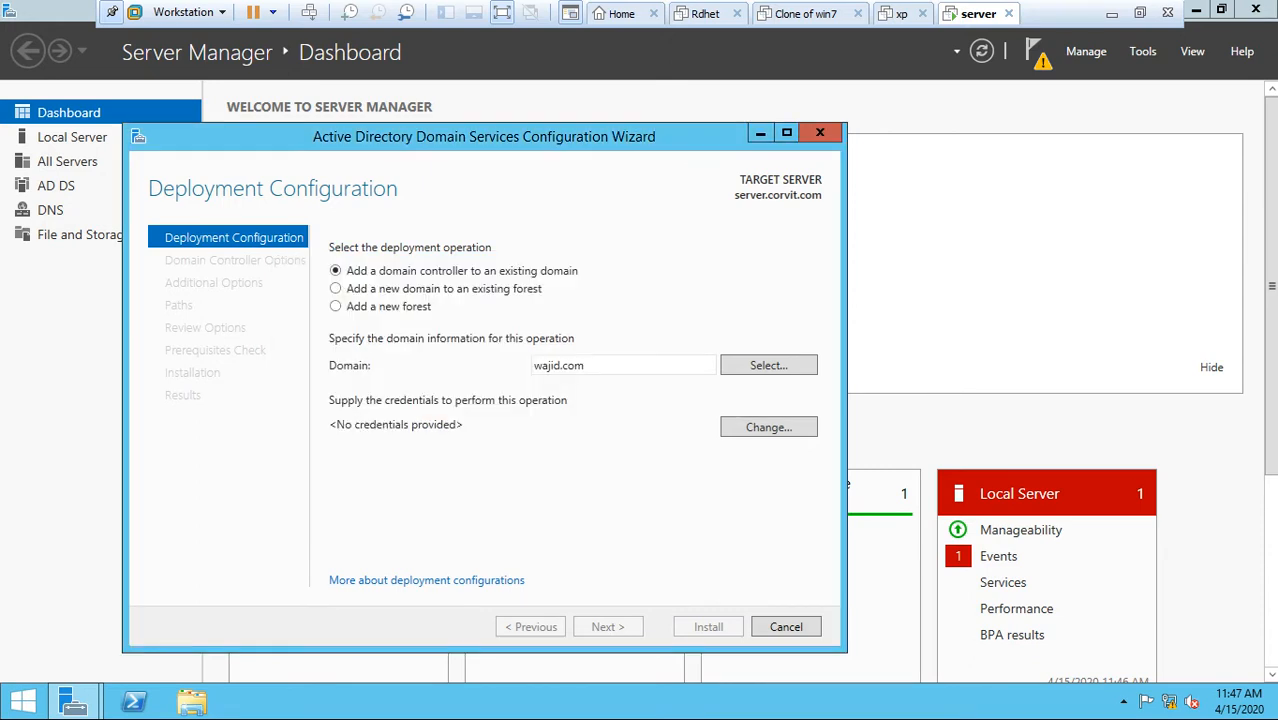
click(1111, 13)
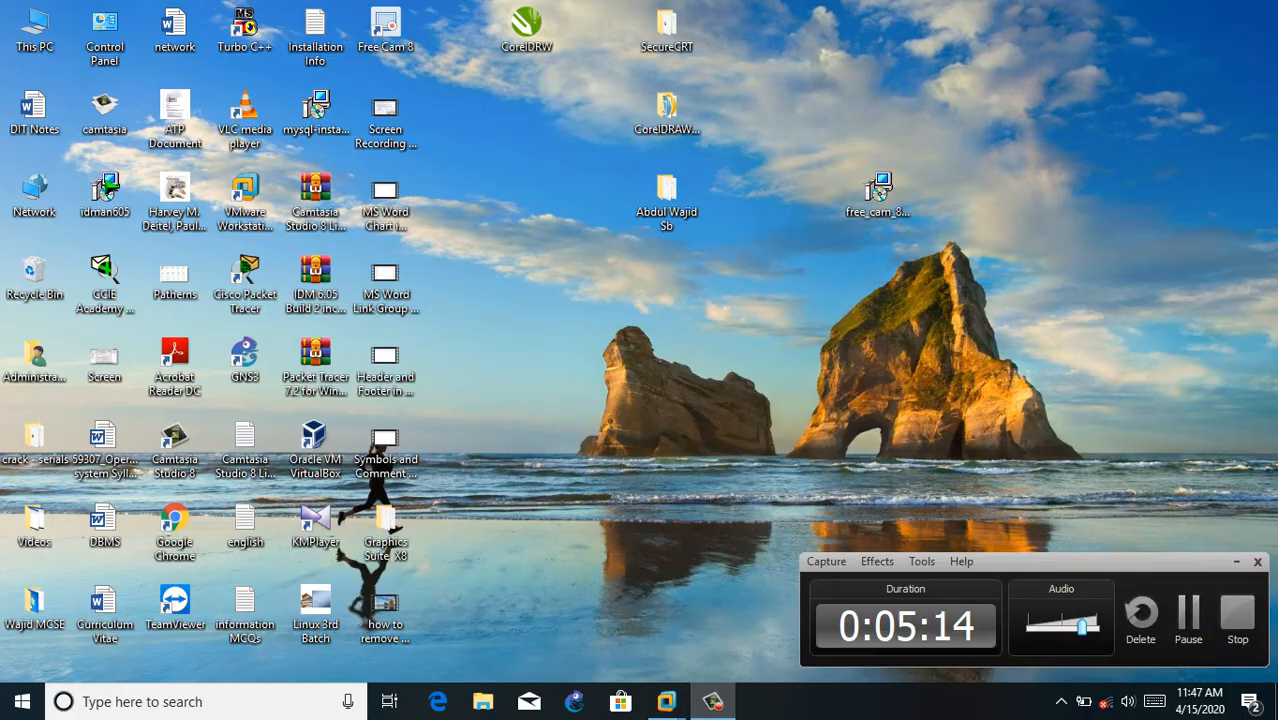
click(712, 701)
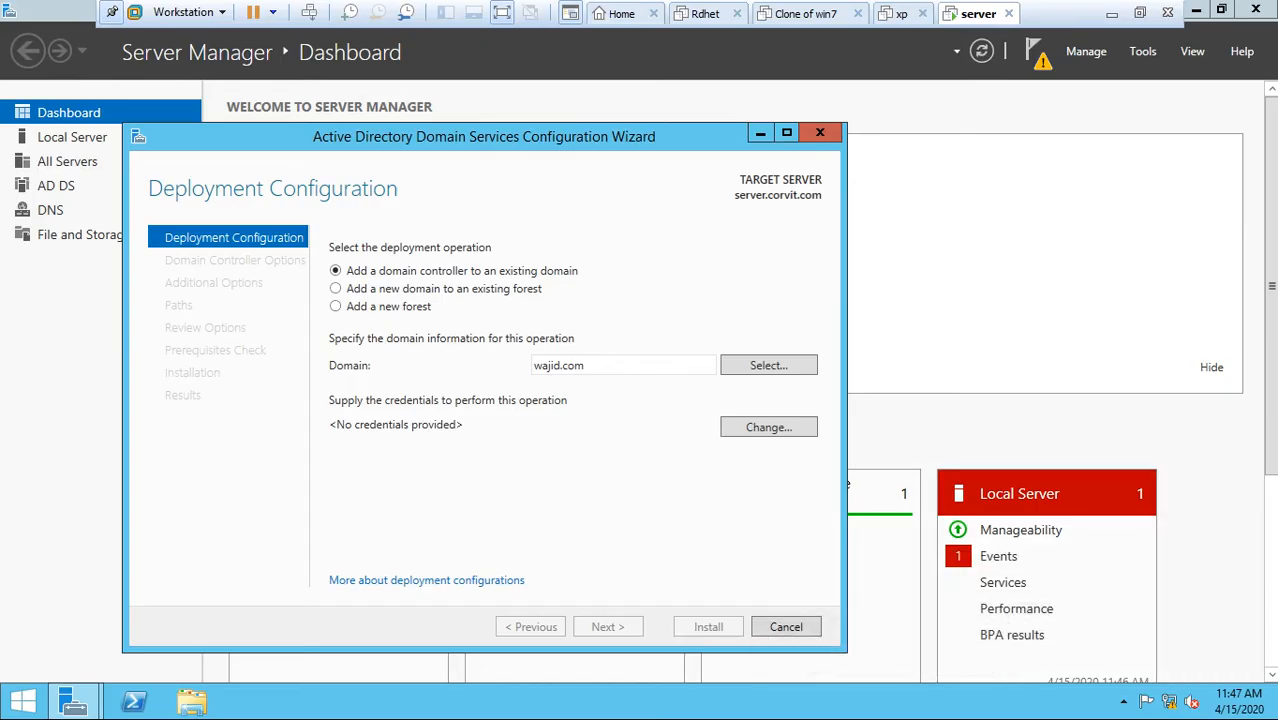
- Choose to add a new forest with wajid.com as the root domain name and proceed to the domain controller options
click(335, 306)
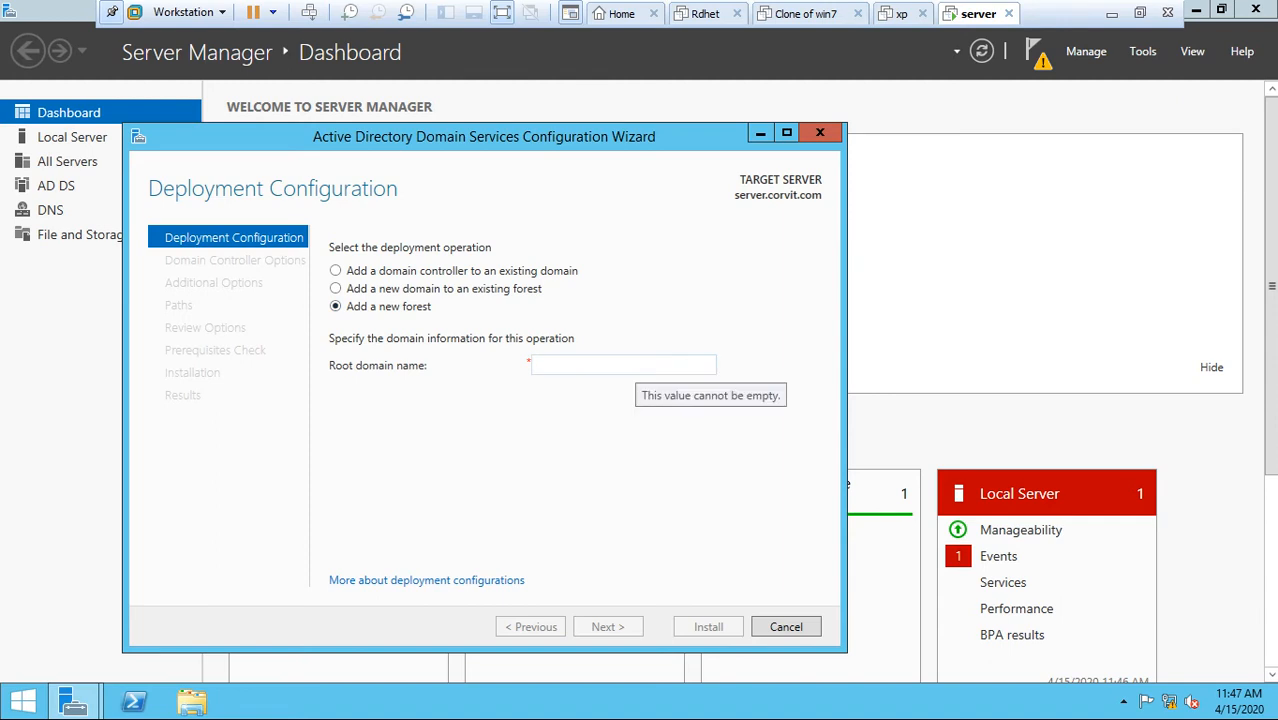
click(628, 365)
text(wajid.com)
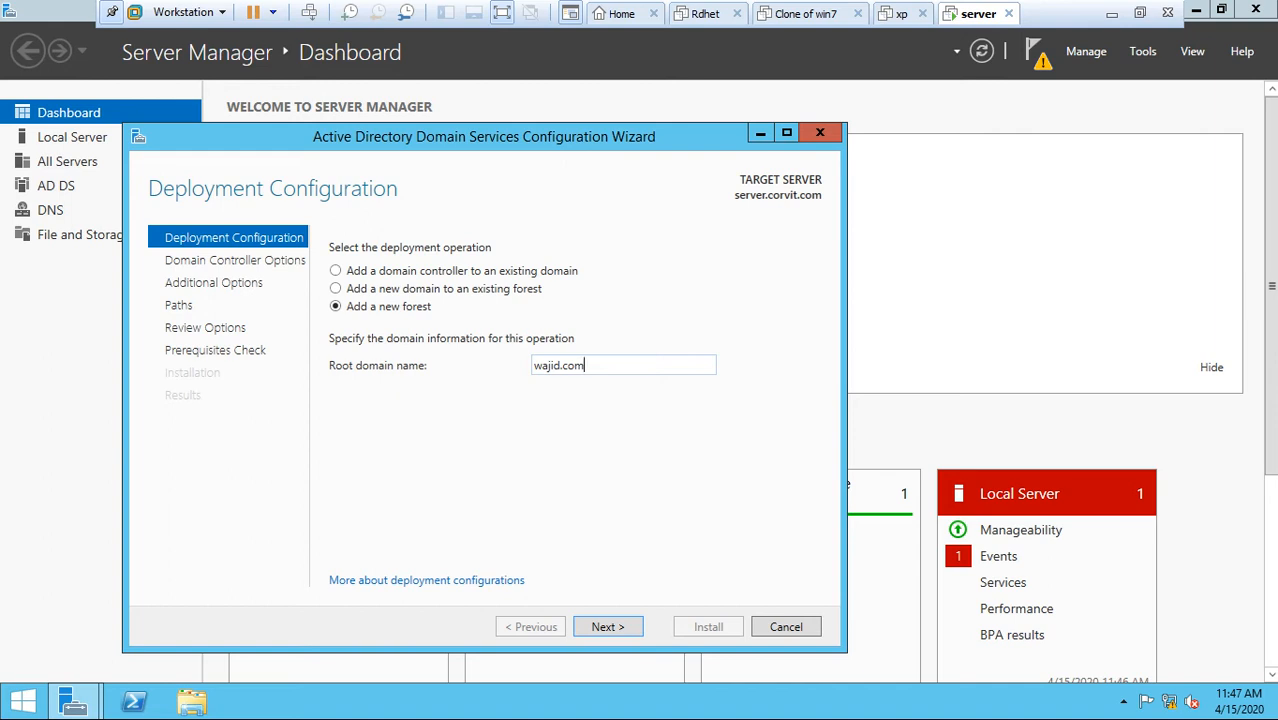
key(Return)
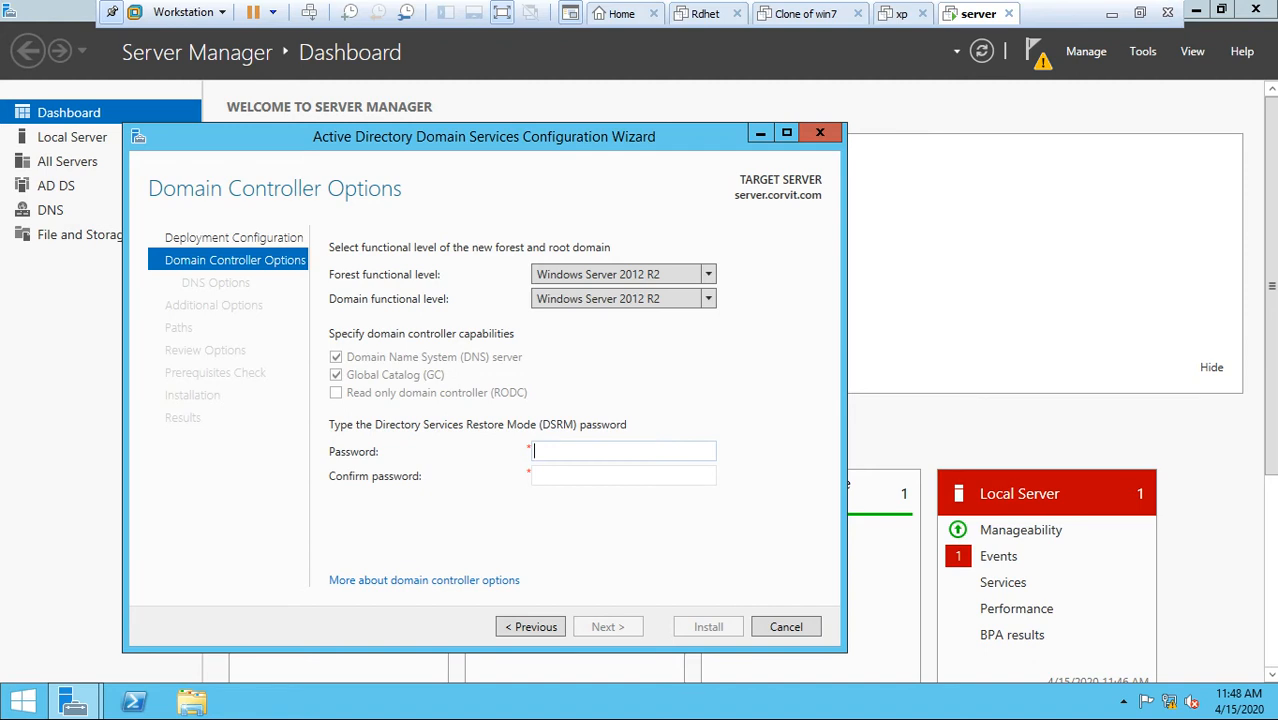
- Enter and confirm the Directory Services Restore Mode password, keeping the default functional levels and domain controller capabilities
text(••••••••••••)
click(534, 476)
text(•••)
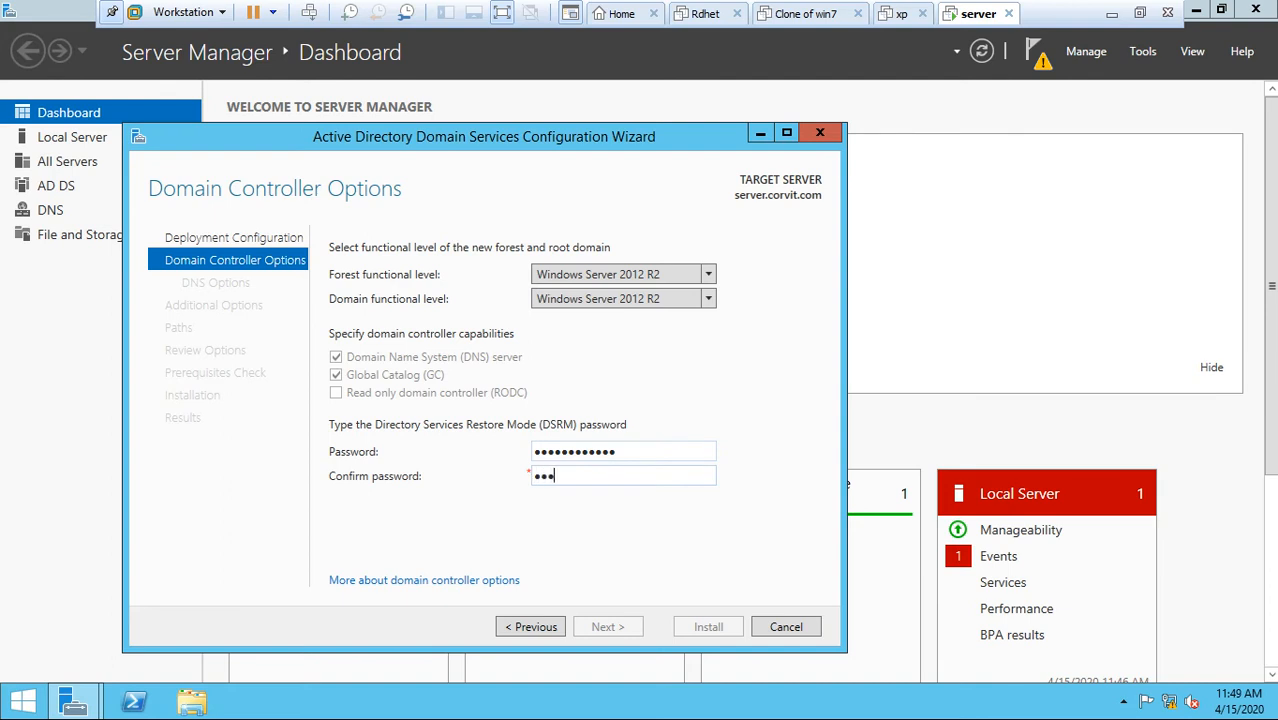
text(•••••••••)
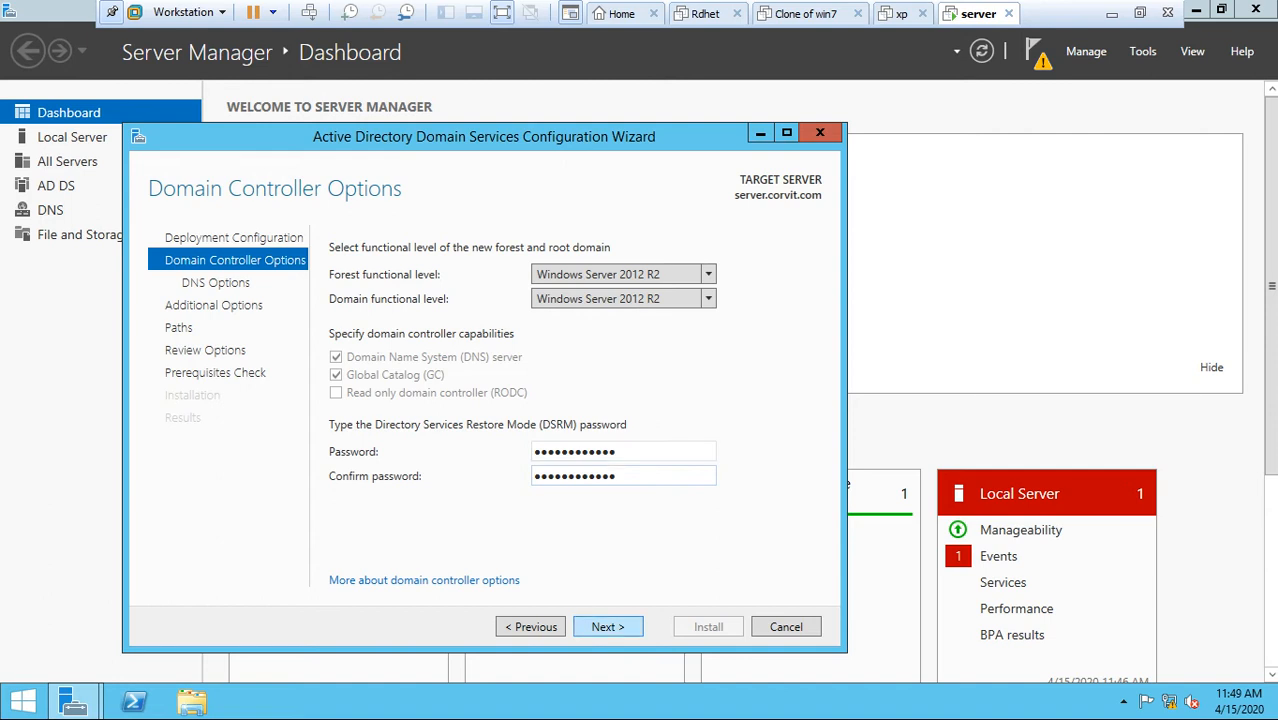
key(Return)
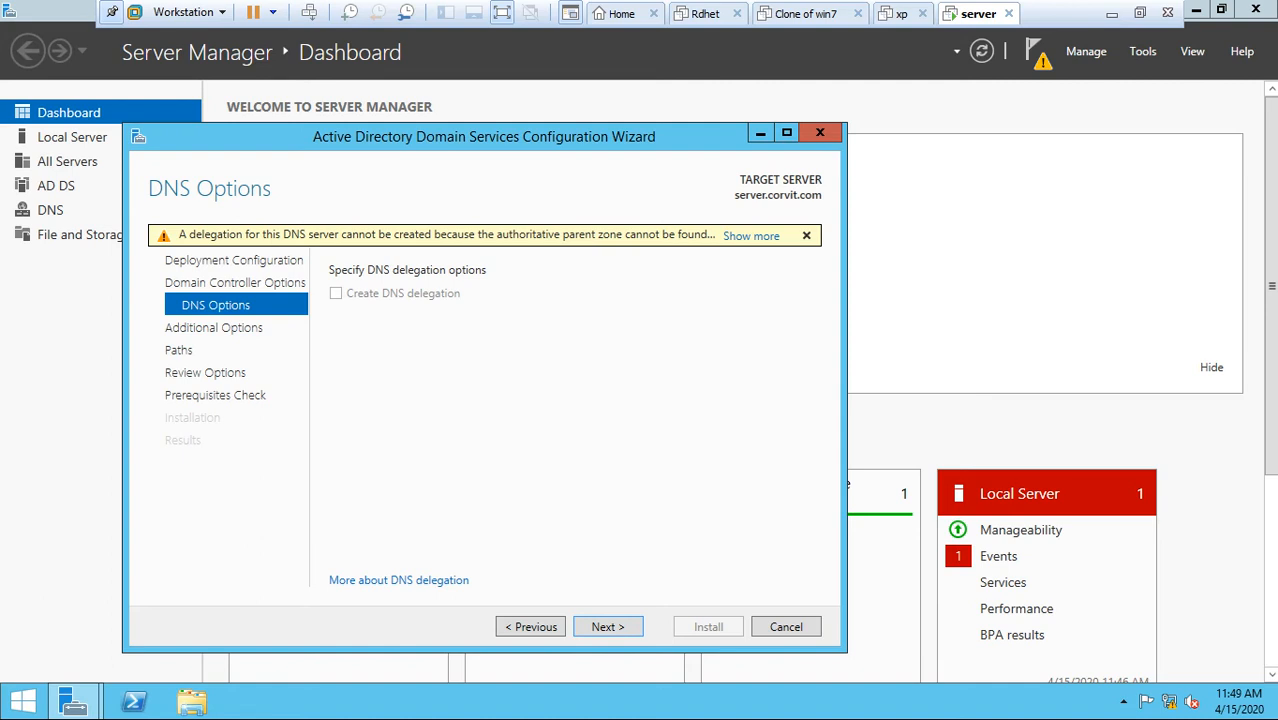
- Accept the default DNS options, NetBIOS domain name and AD DS folder paths, and proceed through the review to the prerequisites check
key(Return)
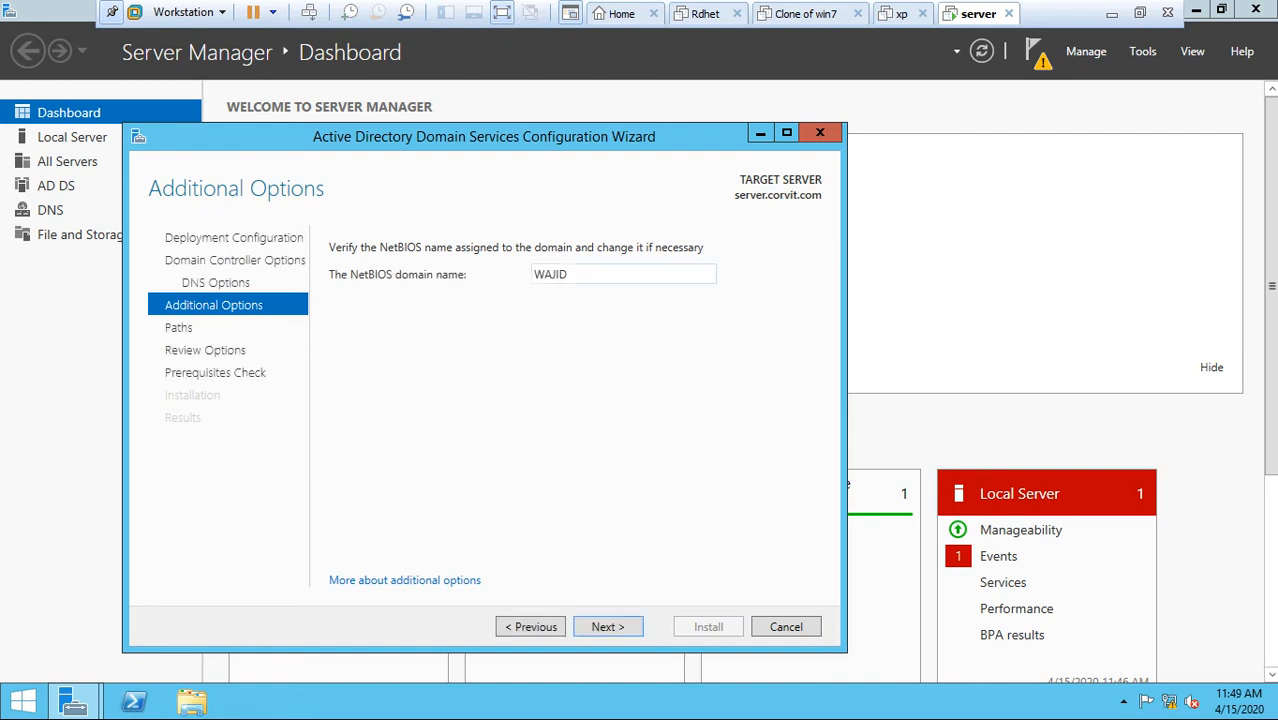
key(Return)
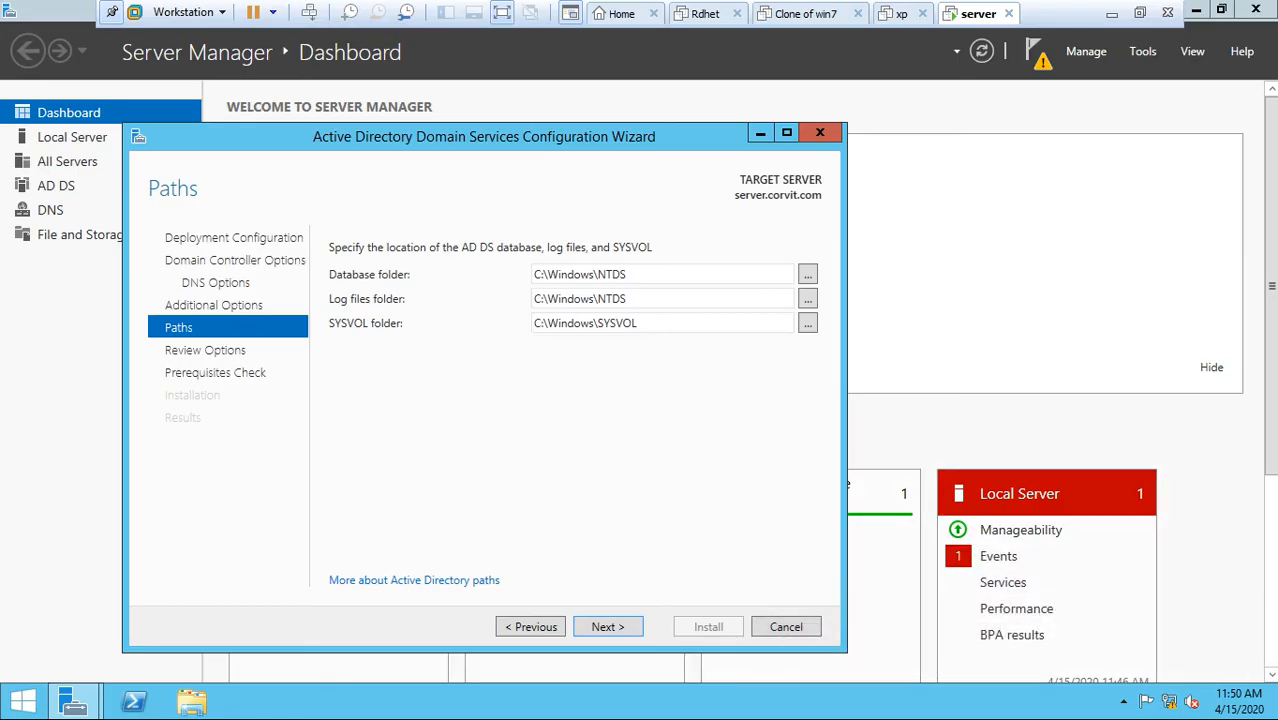
key(Return)
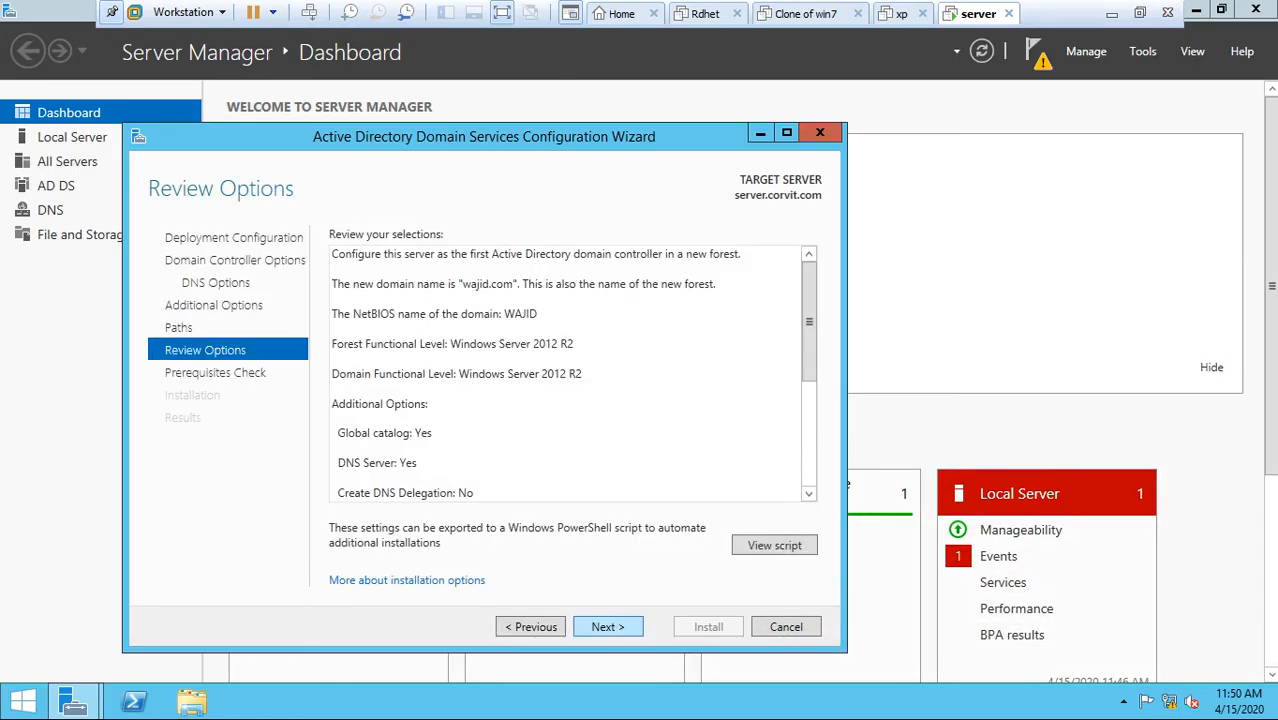
key(Return)
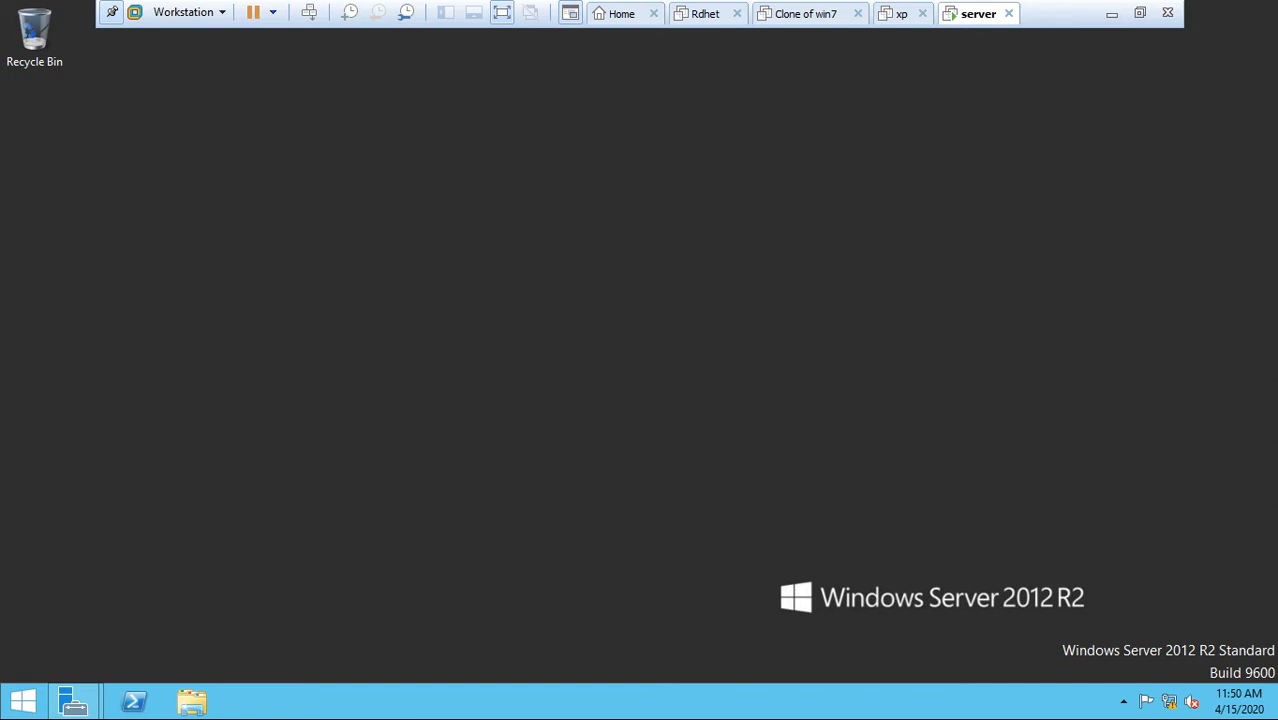
- Examine the server's computer name and workgroup settings in the system properties of This PC
key(super+e)
right_click(319, 277)
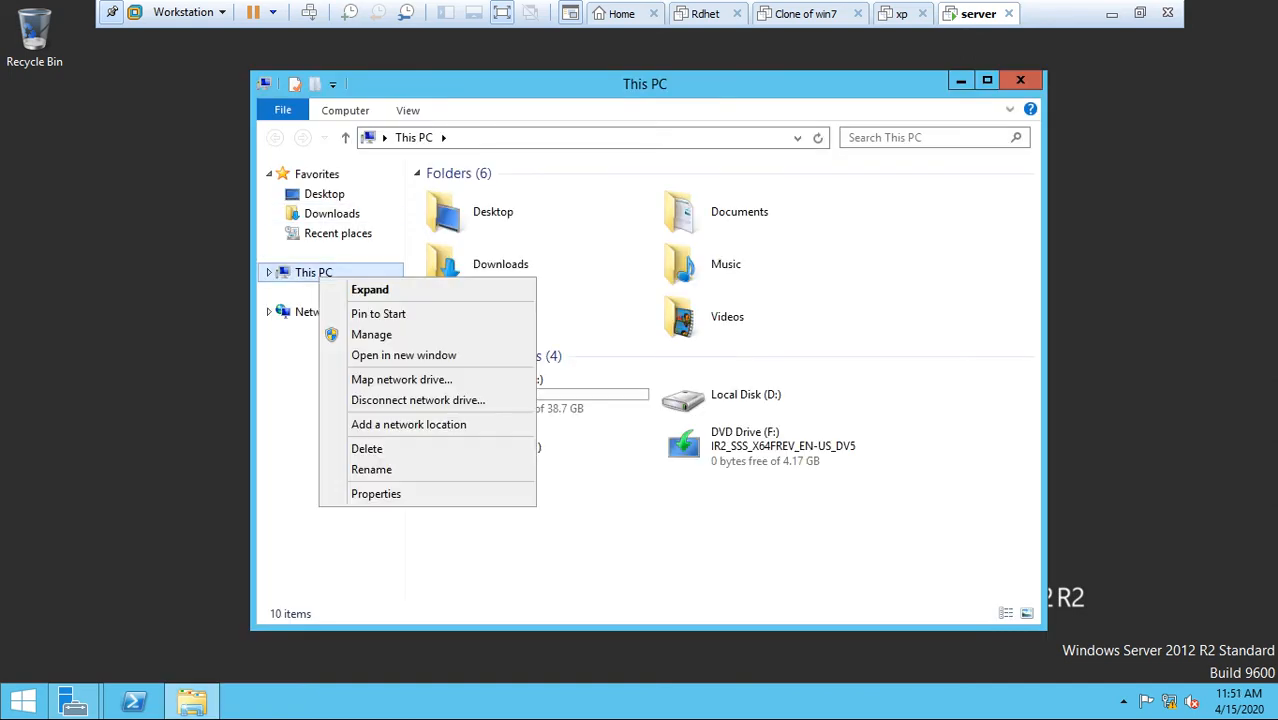
click(376, 494)
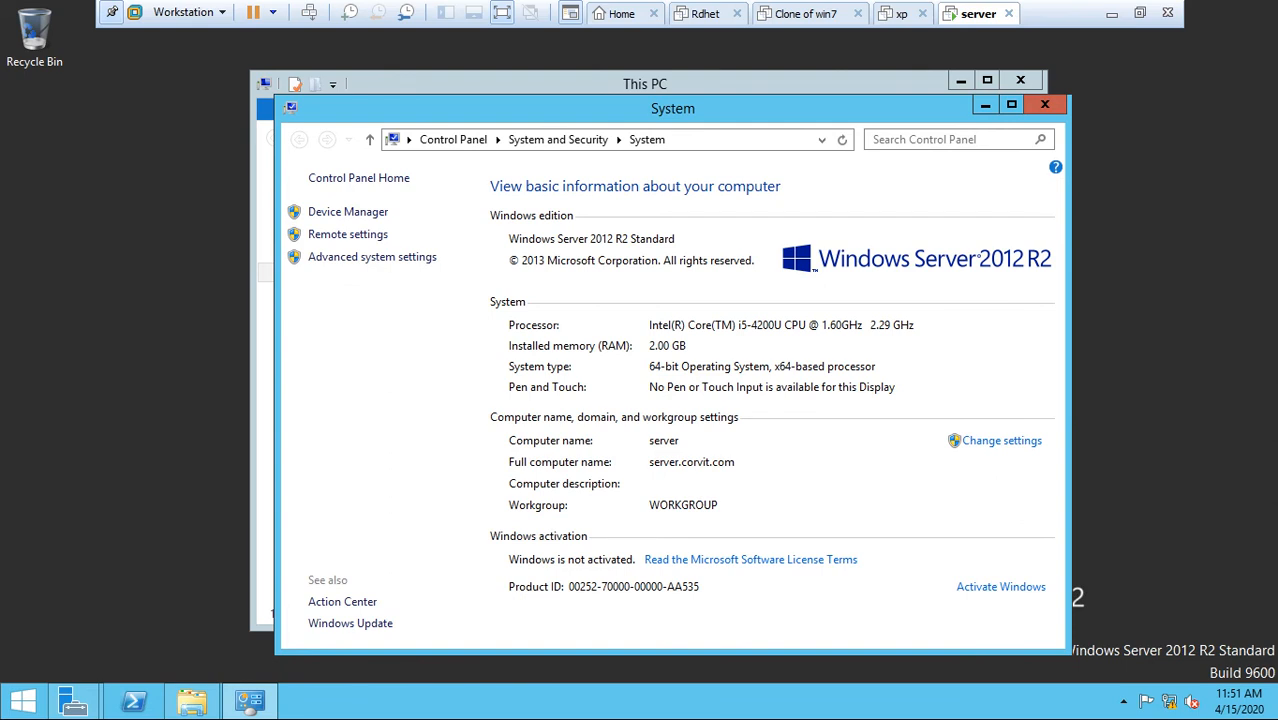
click(1044, 104)
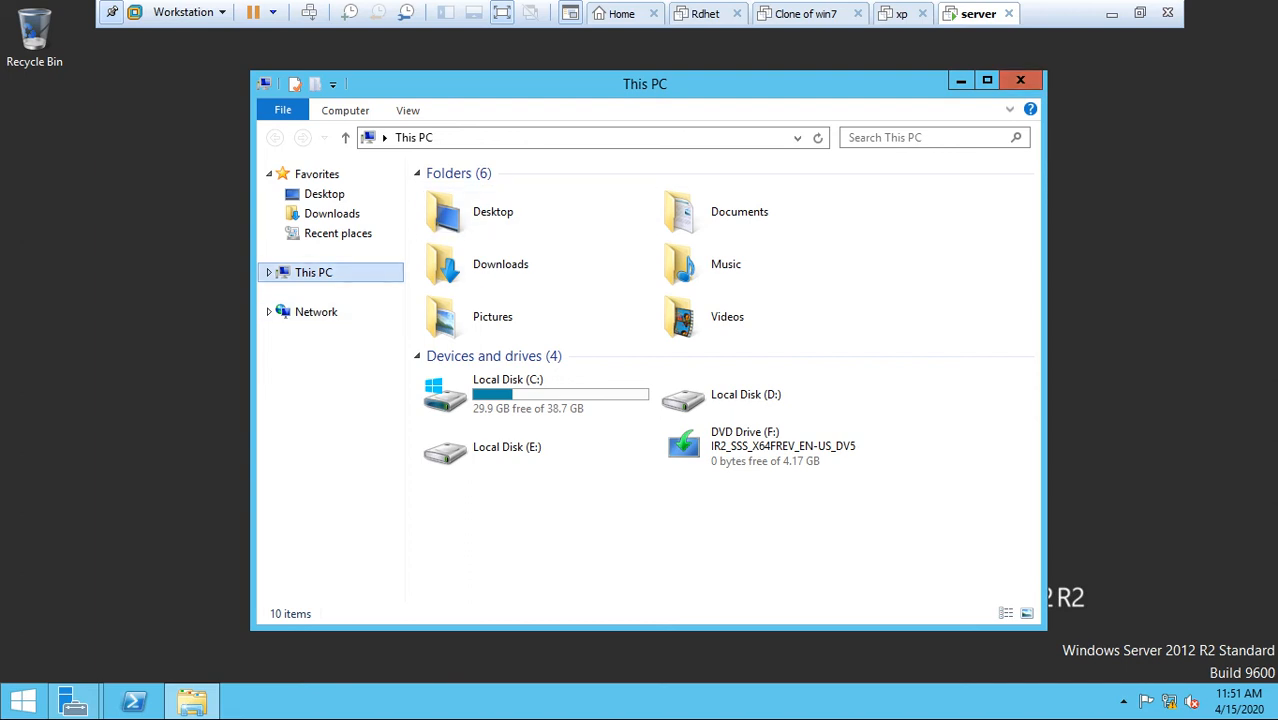
right_click(306, 267)
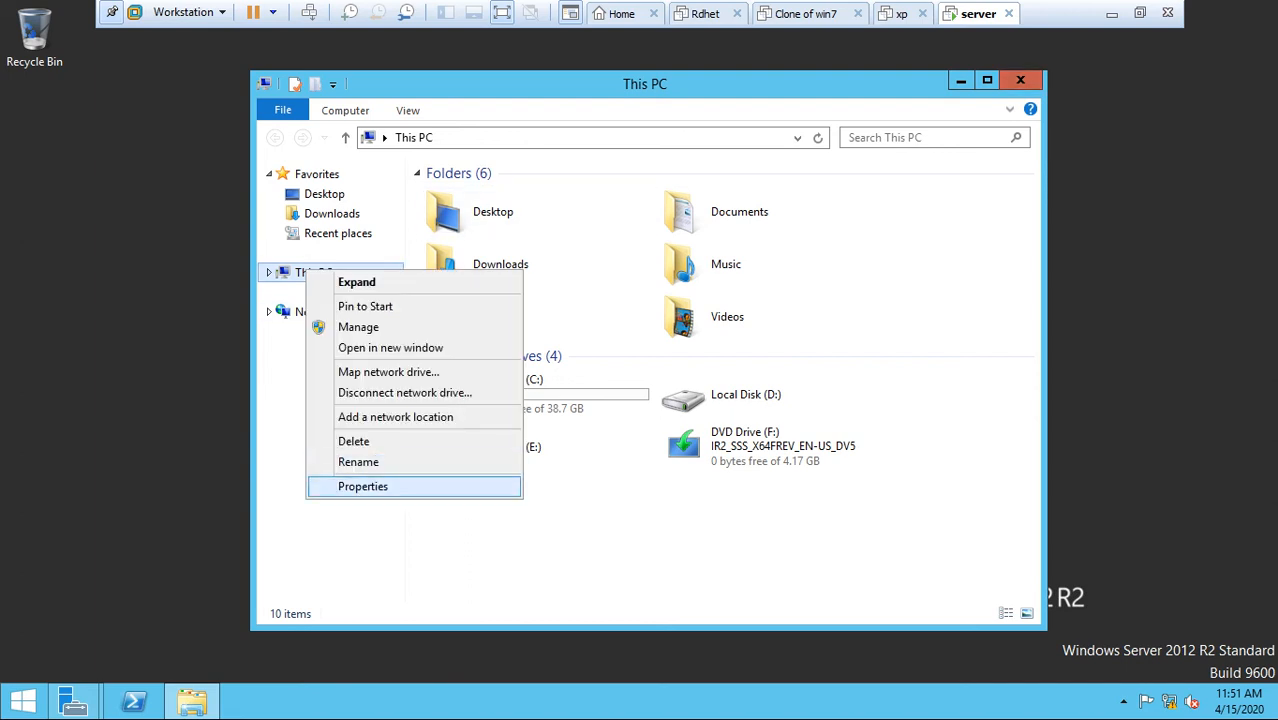
click(363, 486)
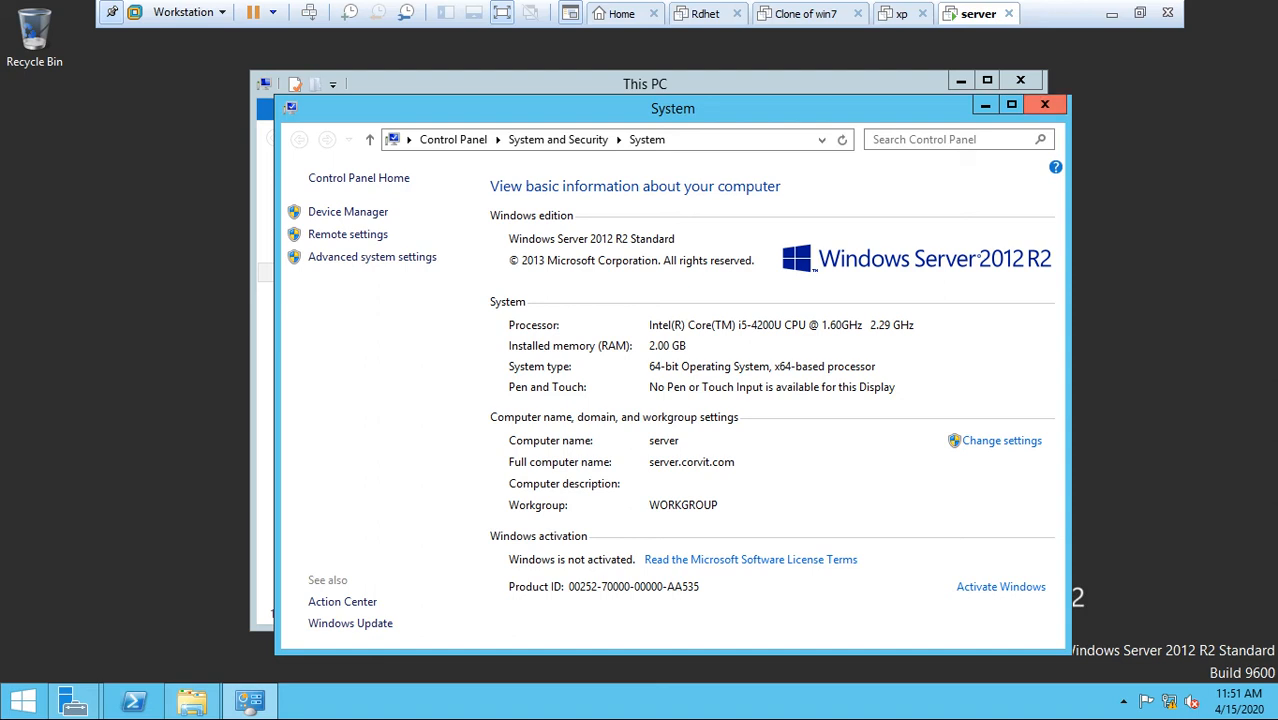
click(1044, 104)
key(alt+F4)
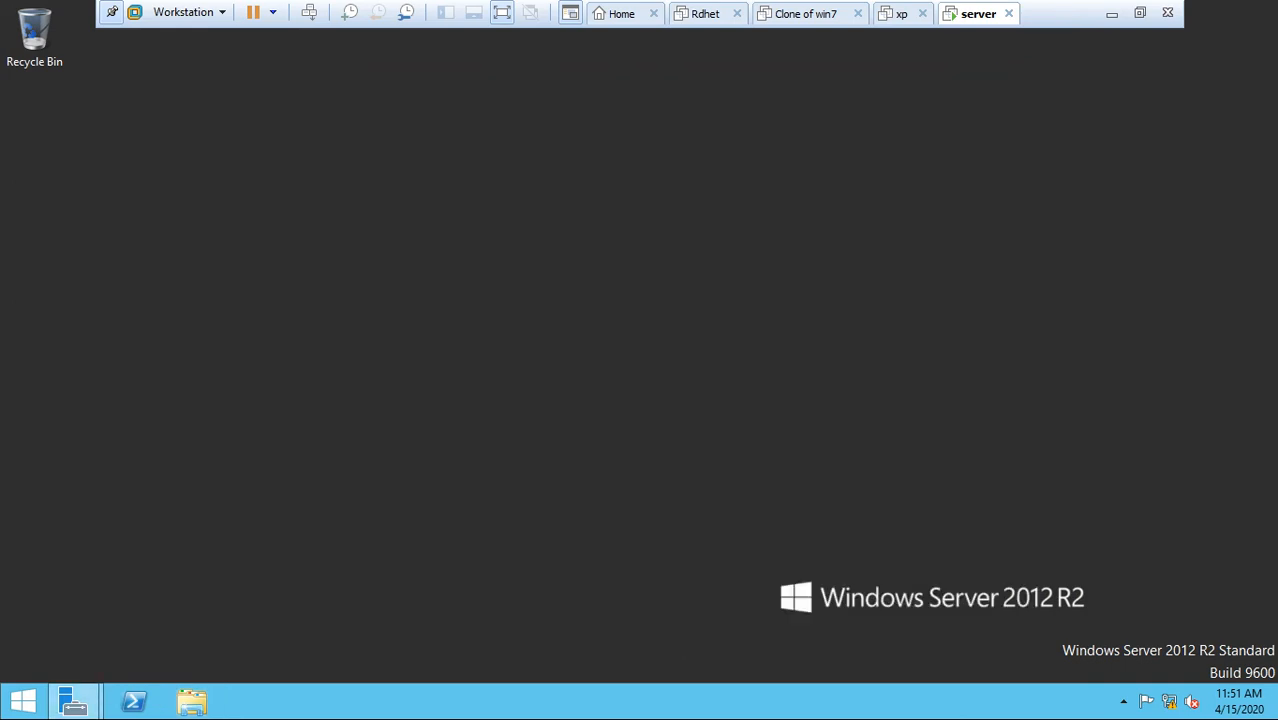
click(1111, 13)
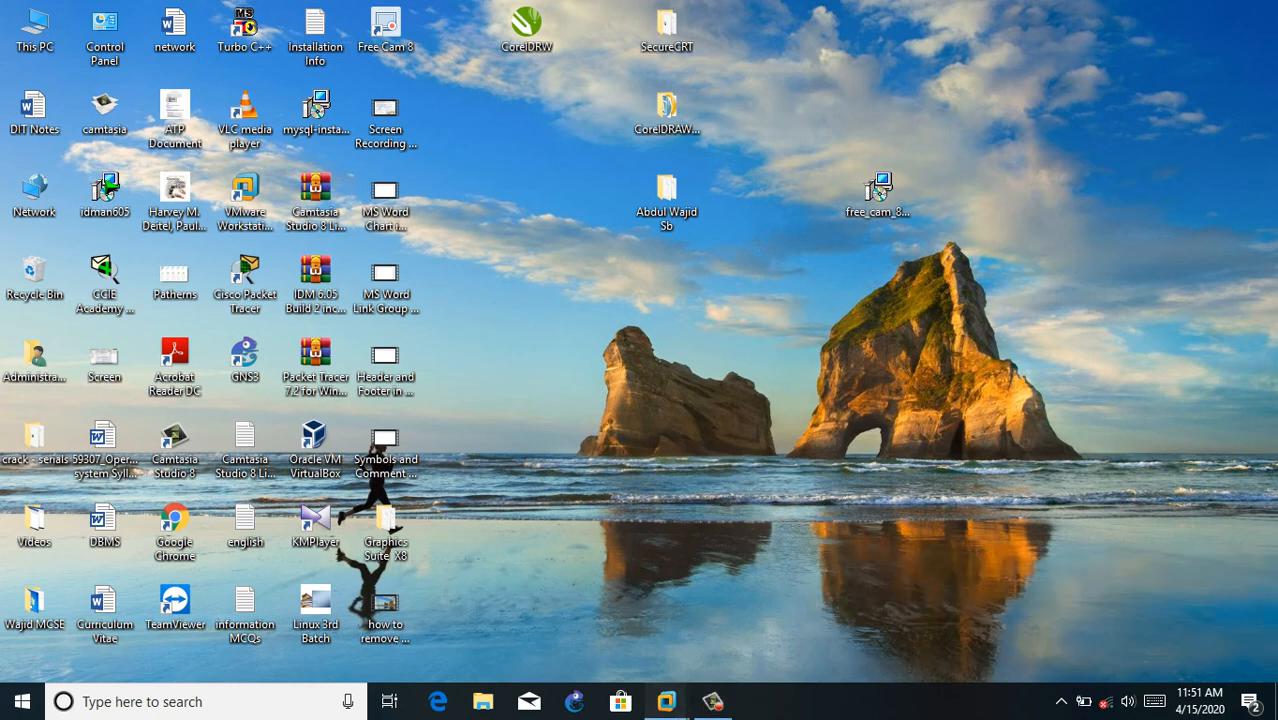
mouse_move(666, 701)
click(1038, 590)
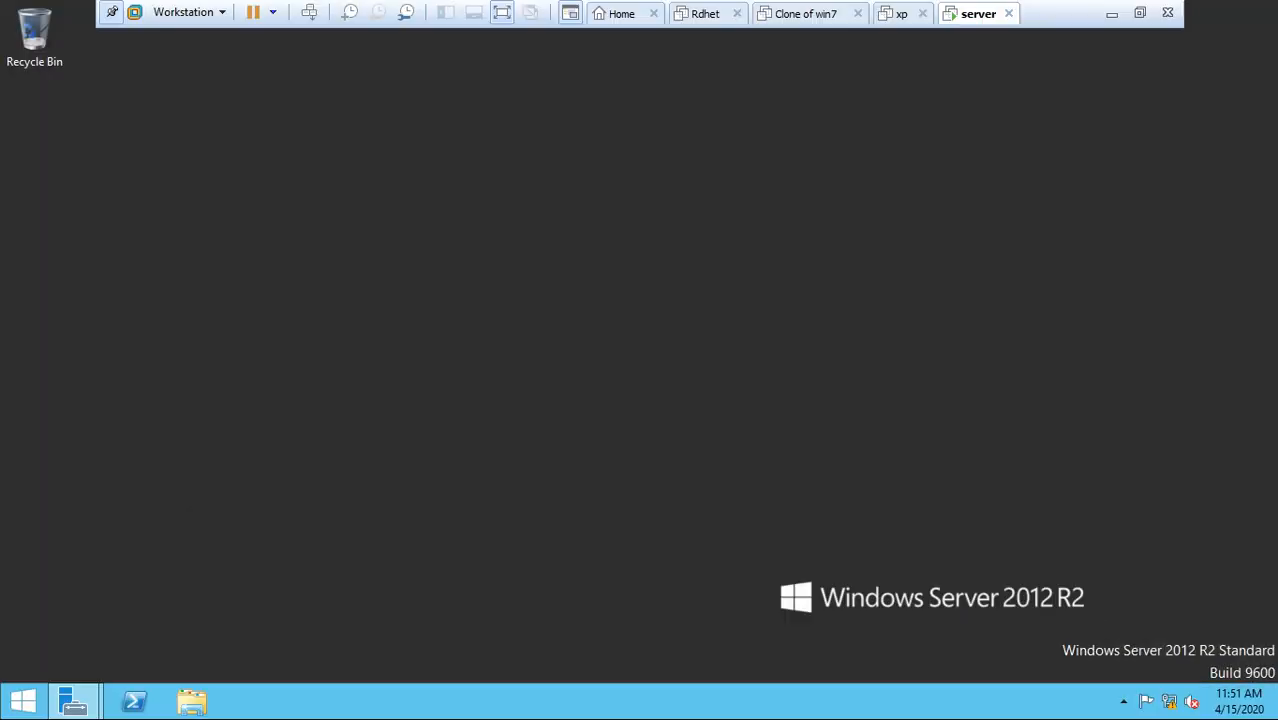
- Return to the Active Directory Domain Services Configuration Wizard and start the domain controller installation
mouse_move(74, 701)
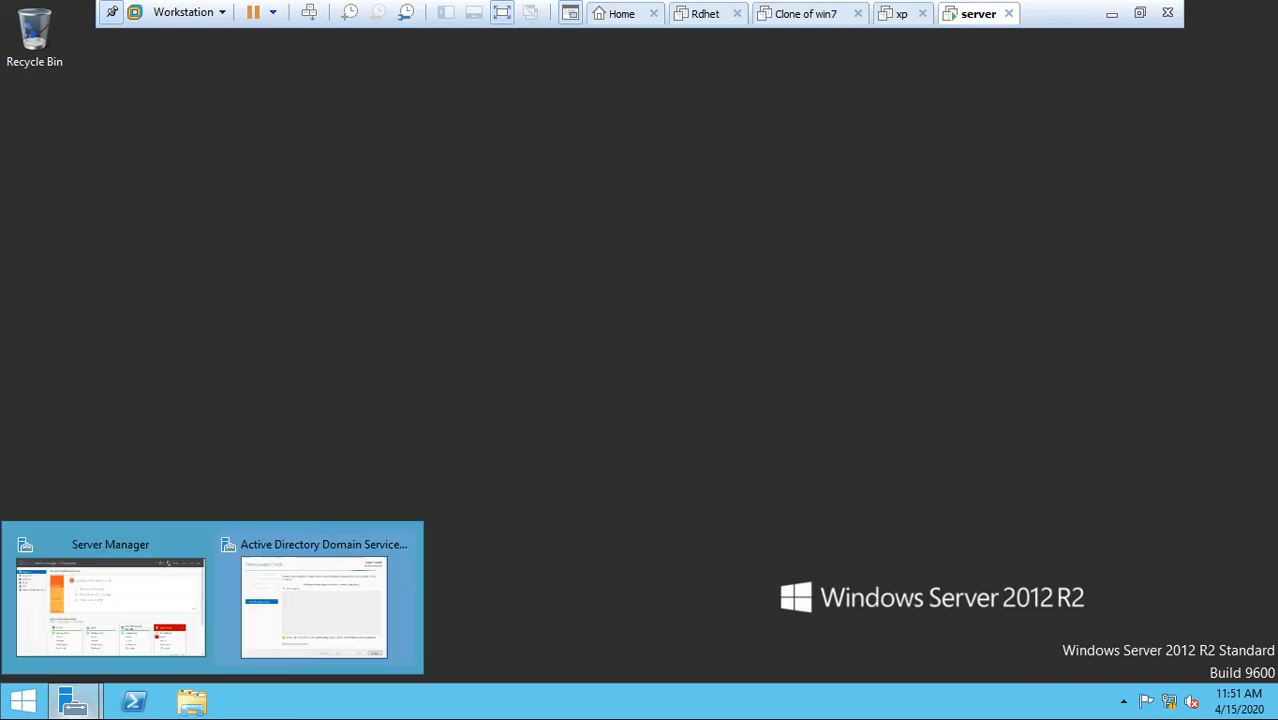
click(313, 598)
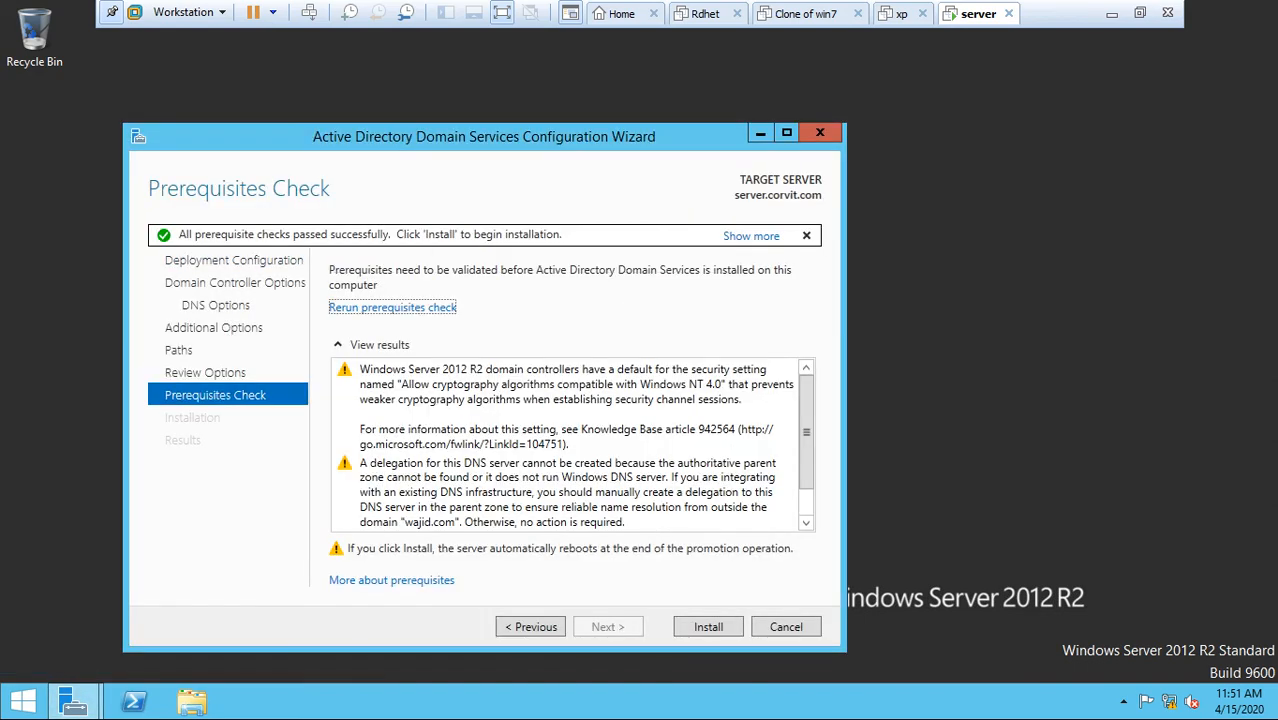
click(708, 626)
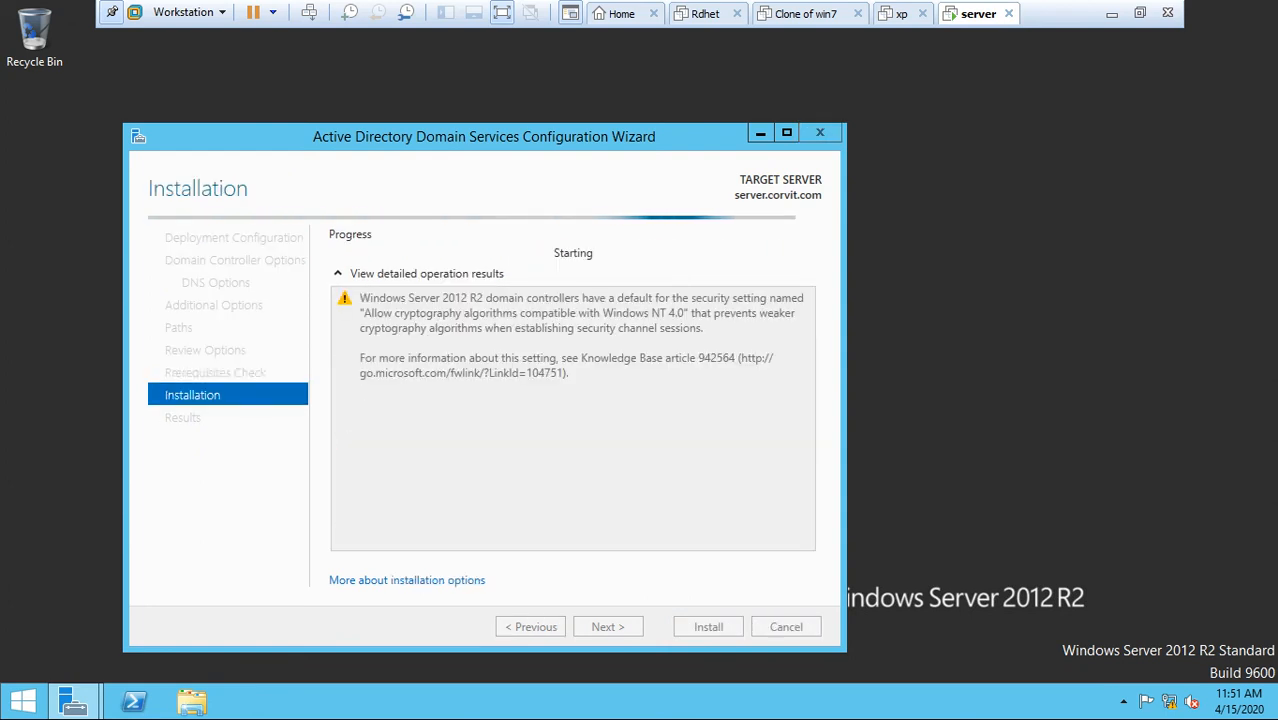
click(1111, 13)
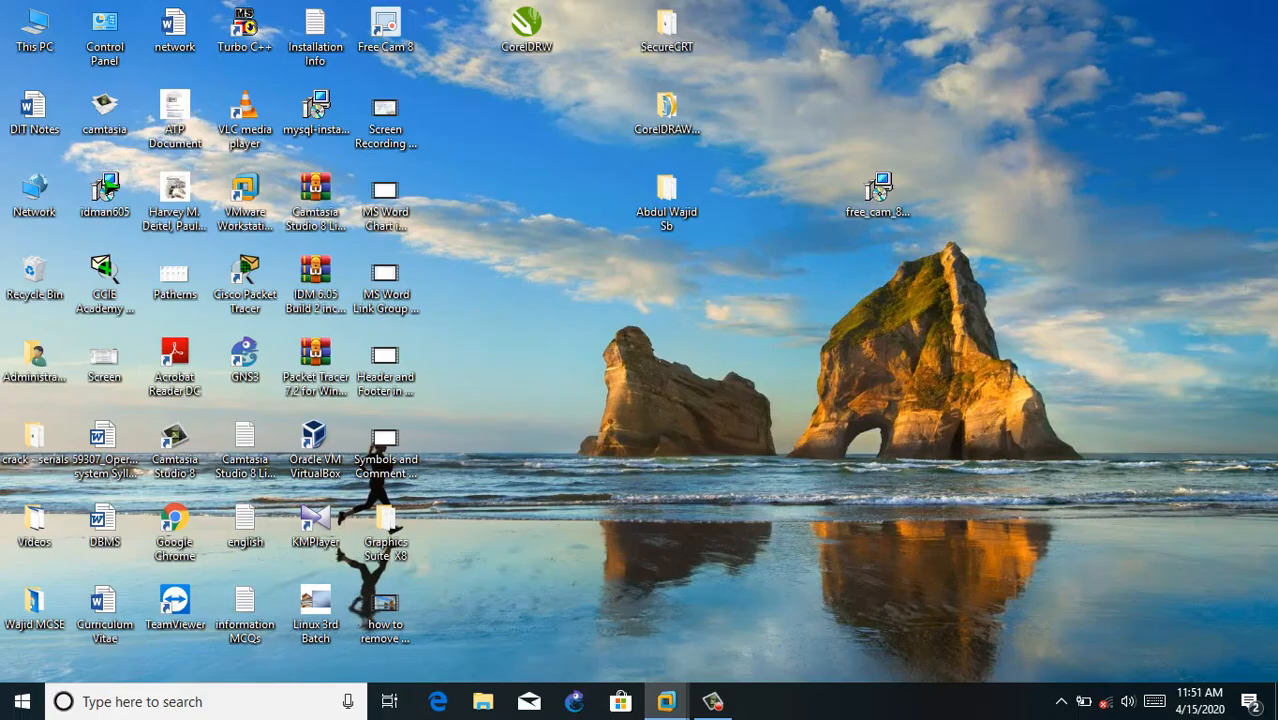
click(712, 701)
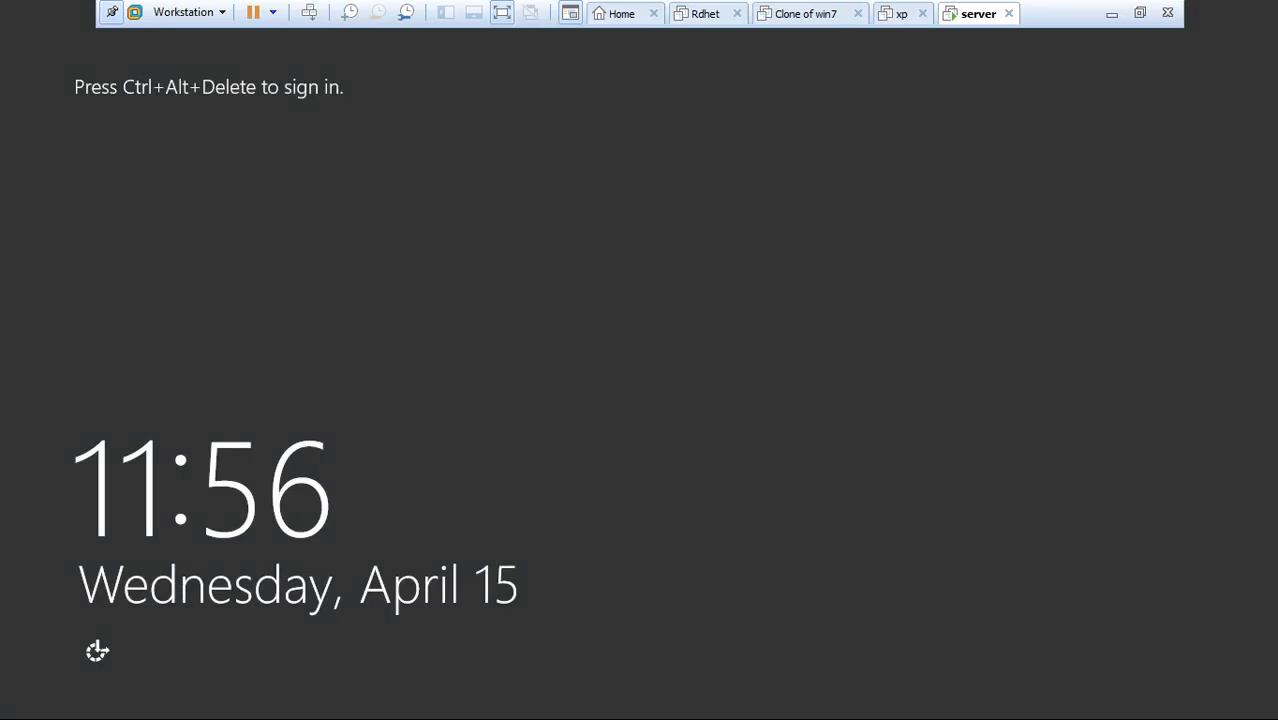
- Sign in to the restarted server as the domain administrator with the account password
key(ctrl+alt+Insert)
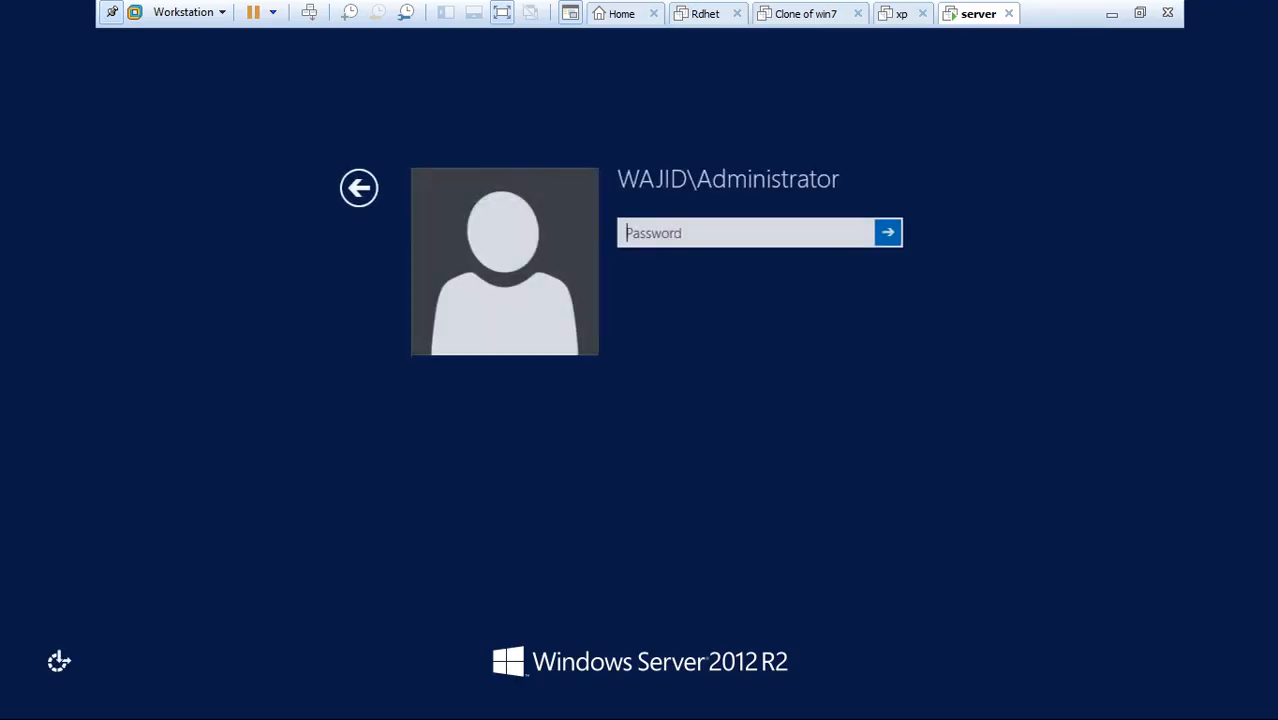
text(****)
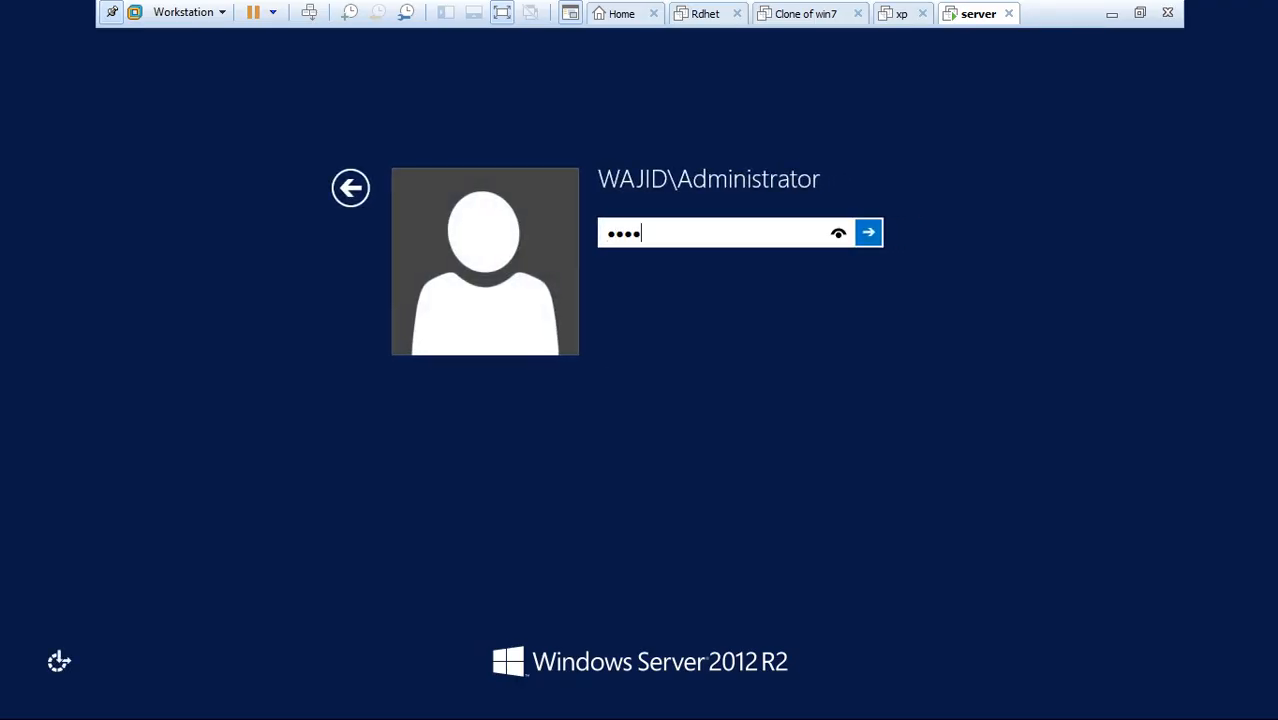
text(********)
key(Return)
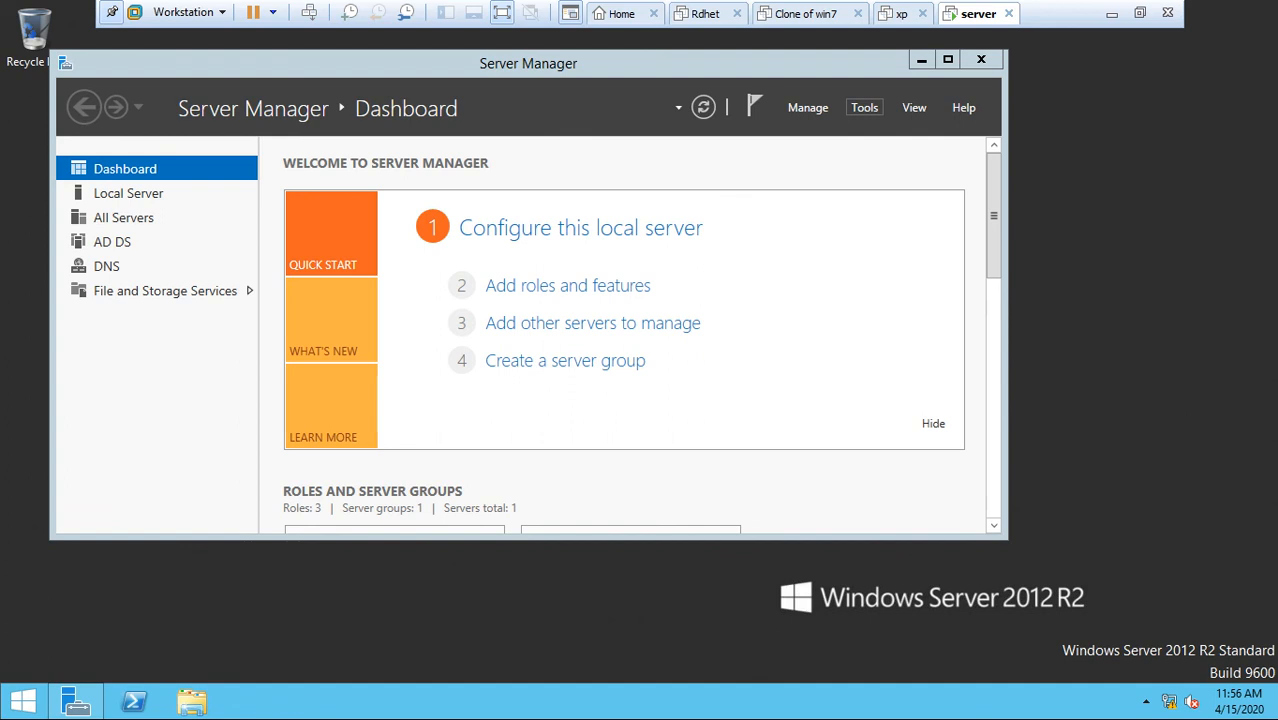
- Review the administrative tools available in Server Manager for Active Directory and DNS, and return to a refreshed desktop
click(864, 107)
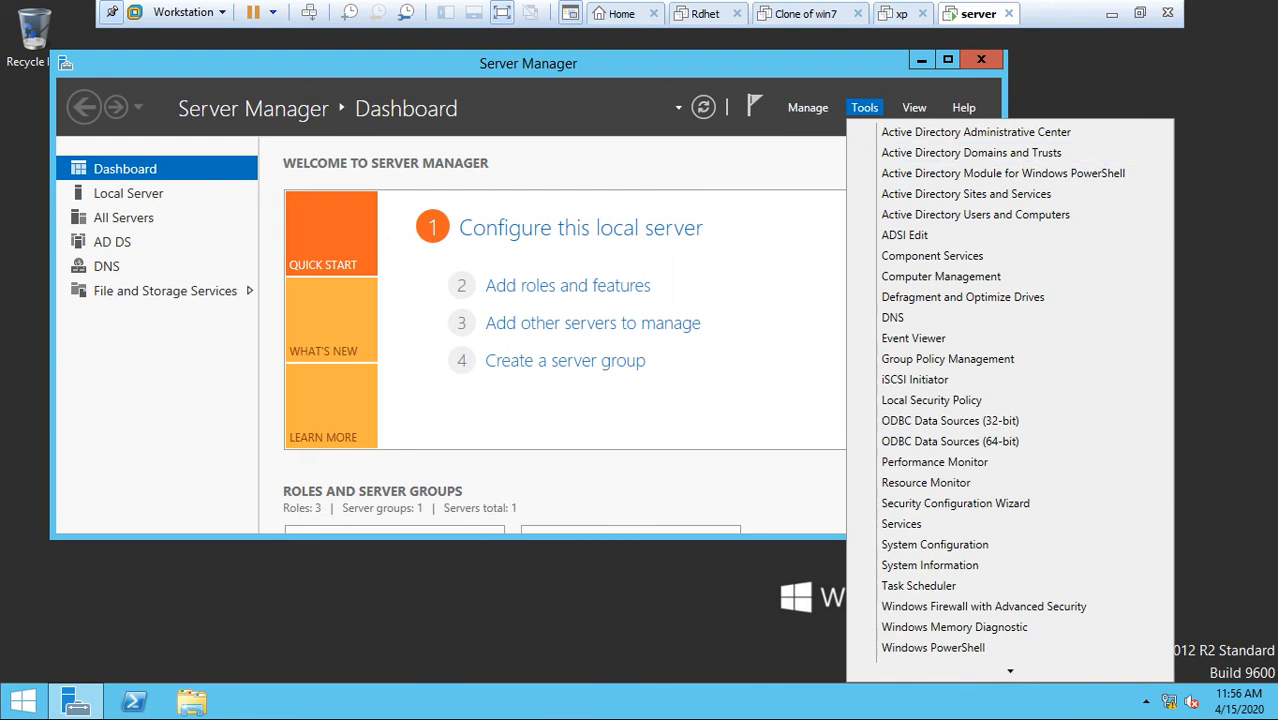
key(Escape)
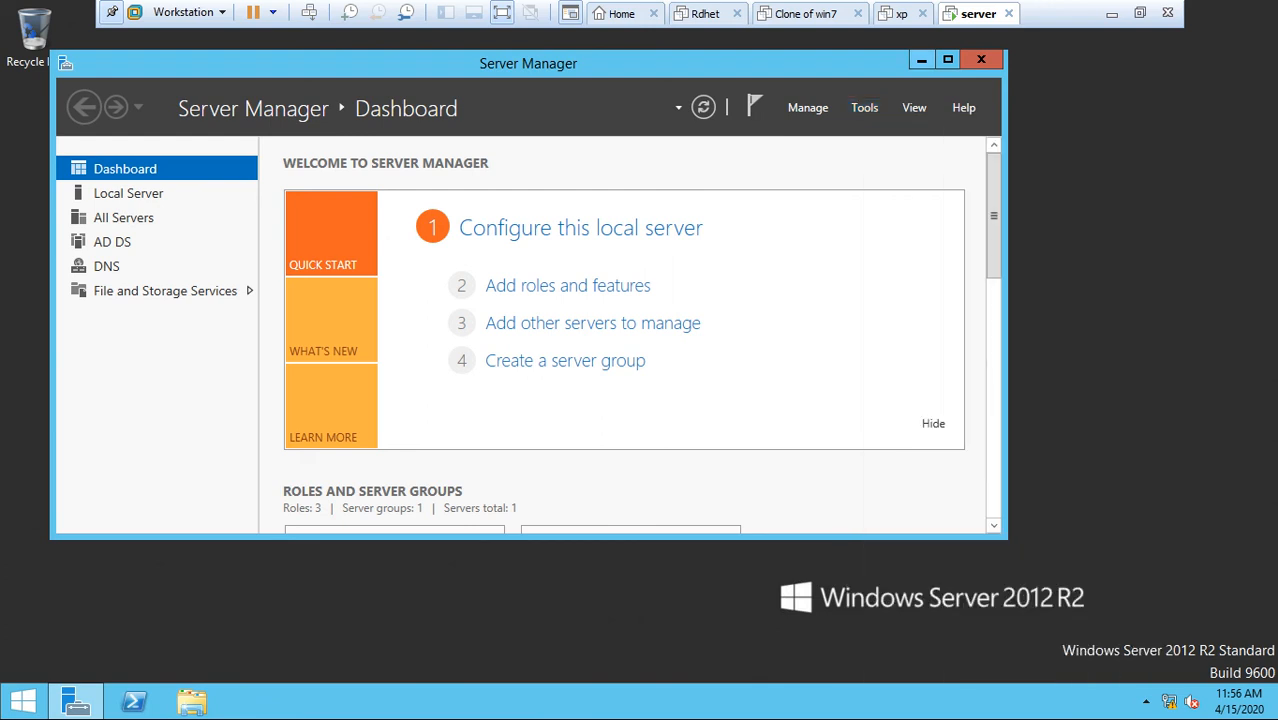
key(super+d)
right_click(559, 230)
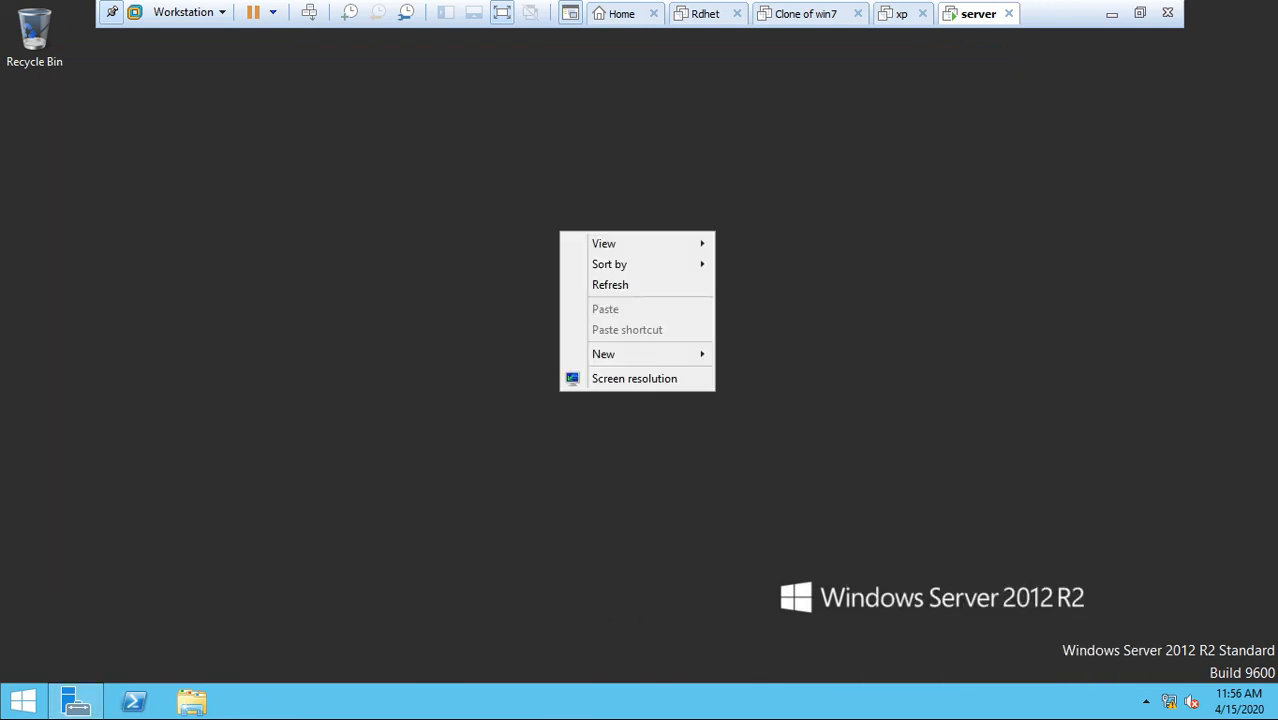
click(615, 283)
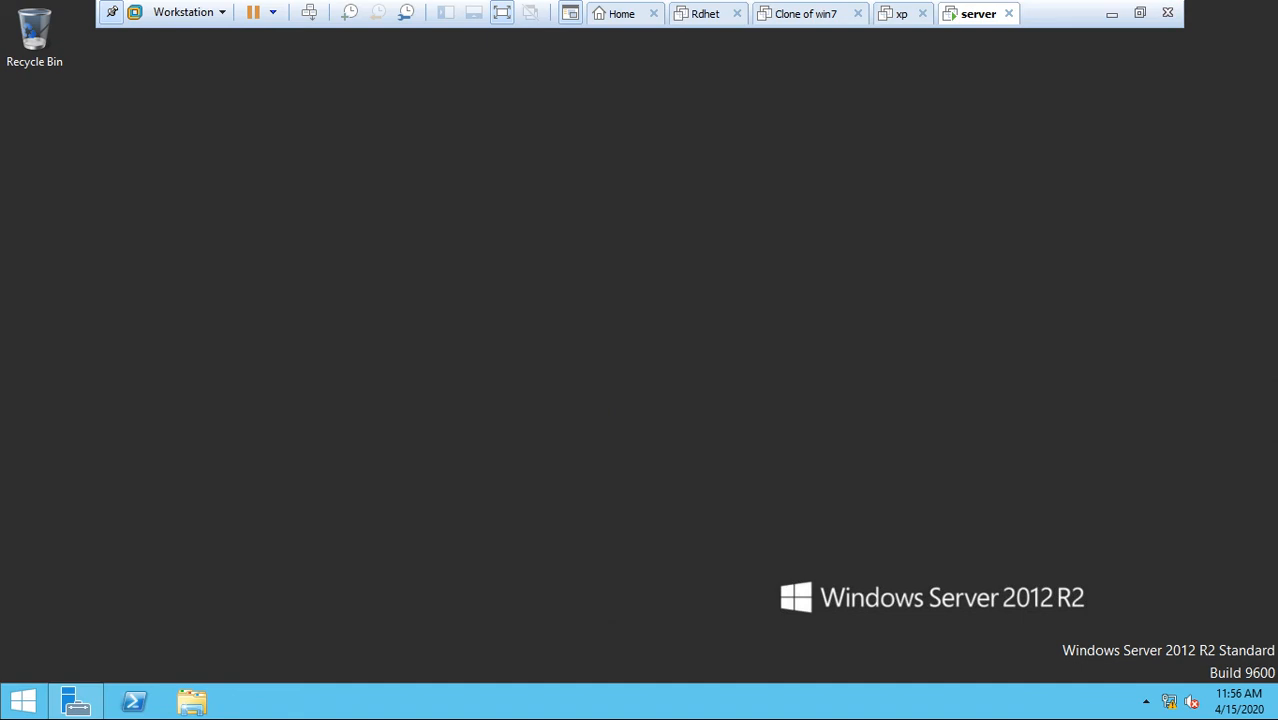
- Examine the server's full computer name and domain in the system properties of This PC, and minimize the virtual machine window
key(super+e)
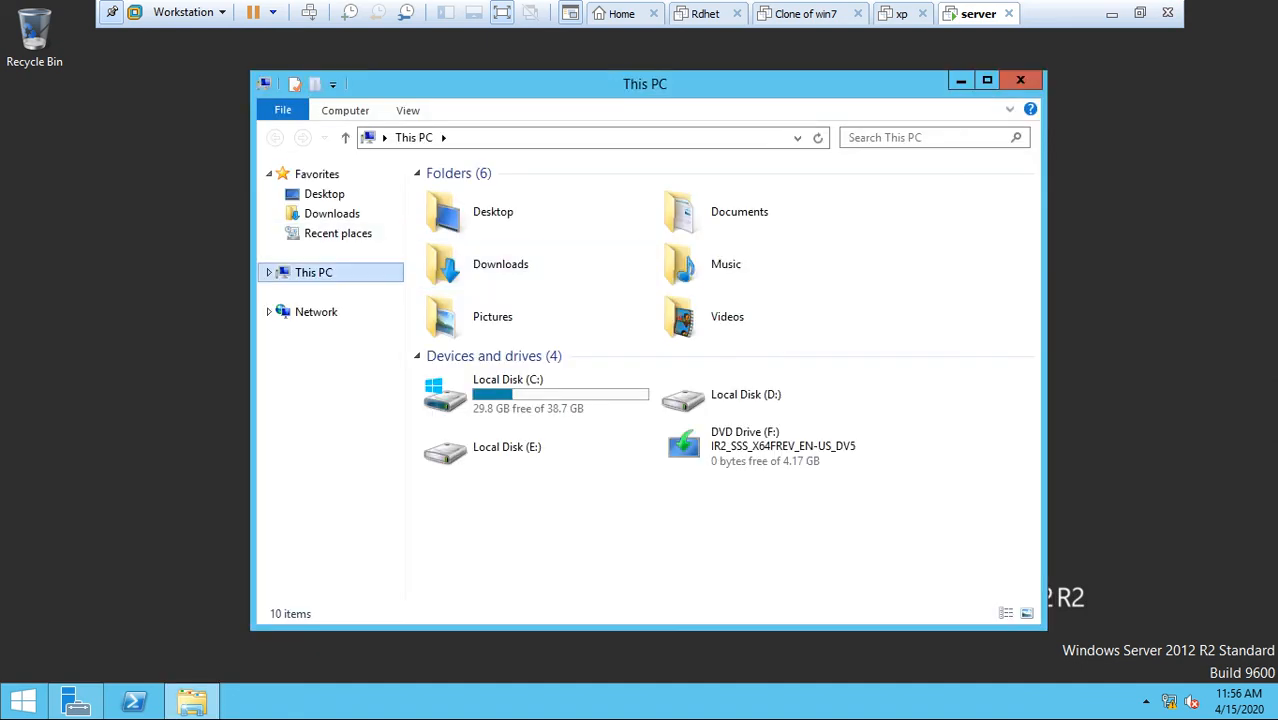
right_click(333, 279)
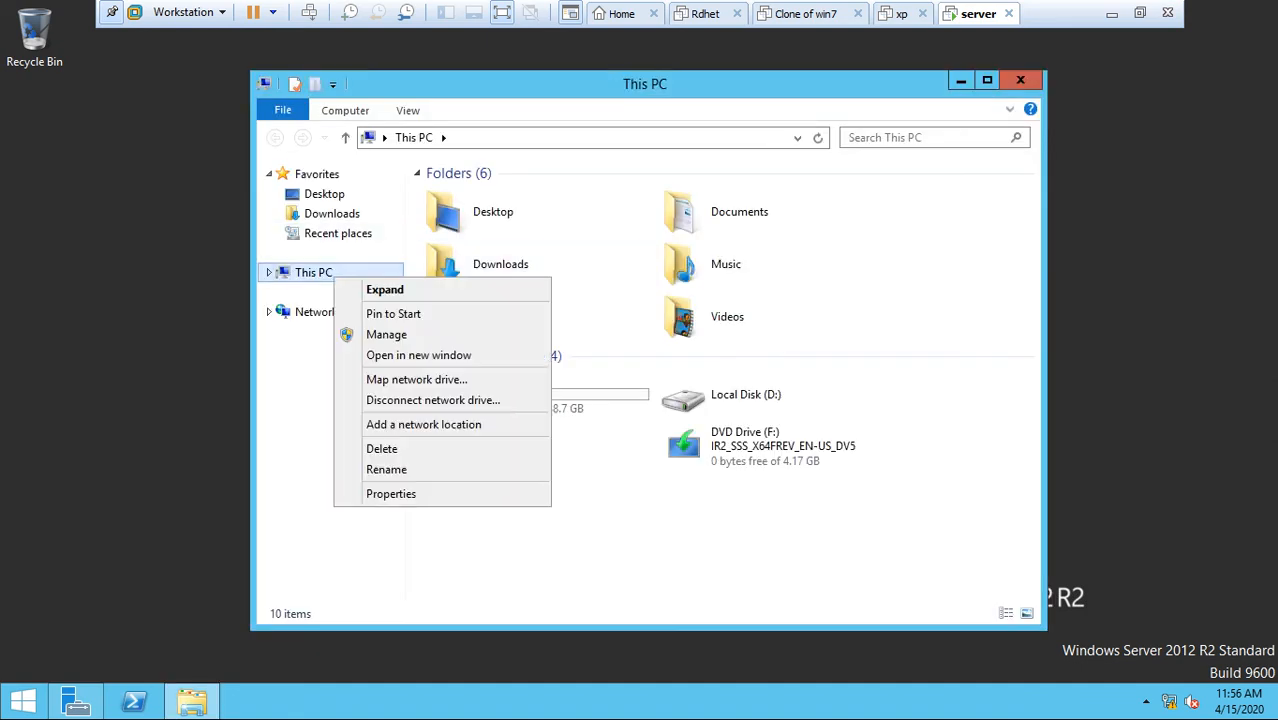
click(391, 494)
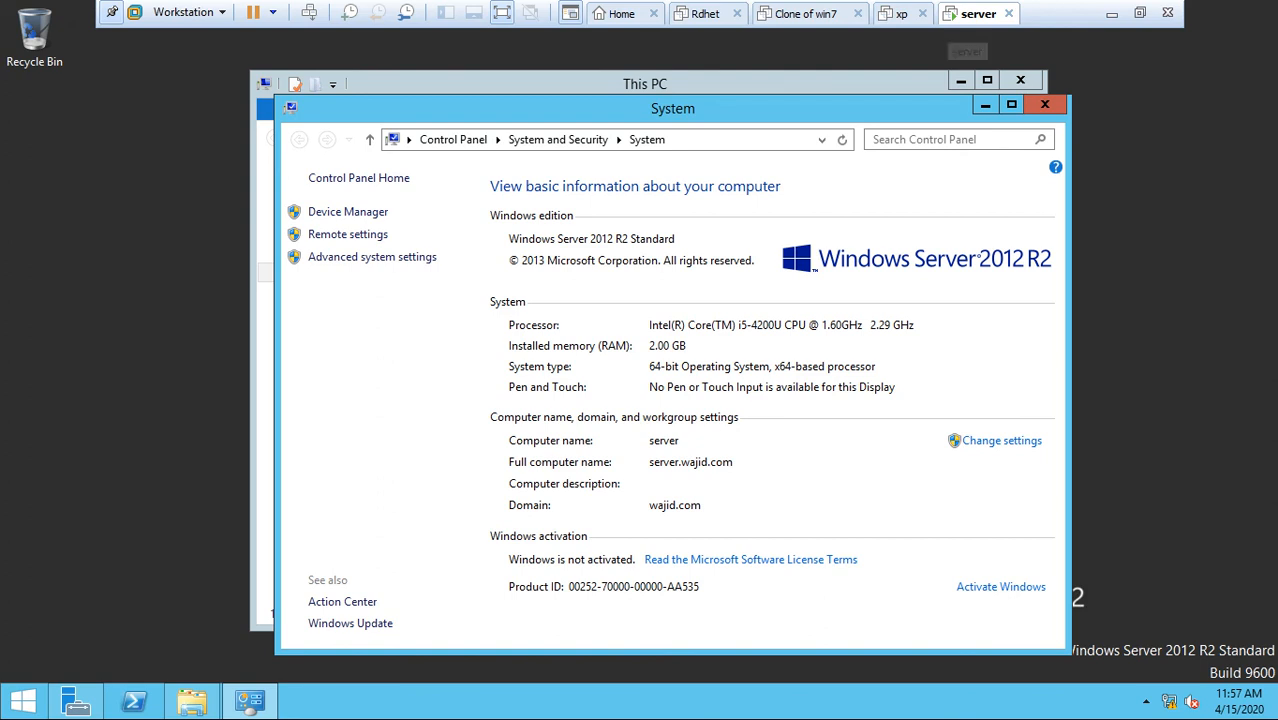
click(1111, 14)
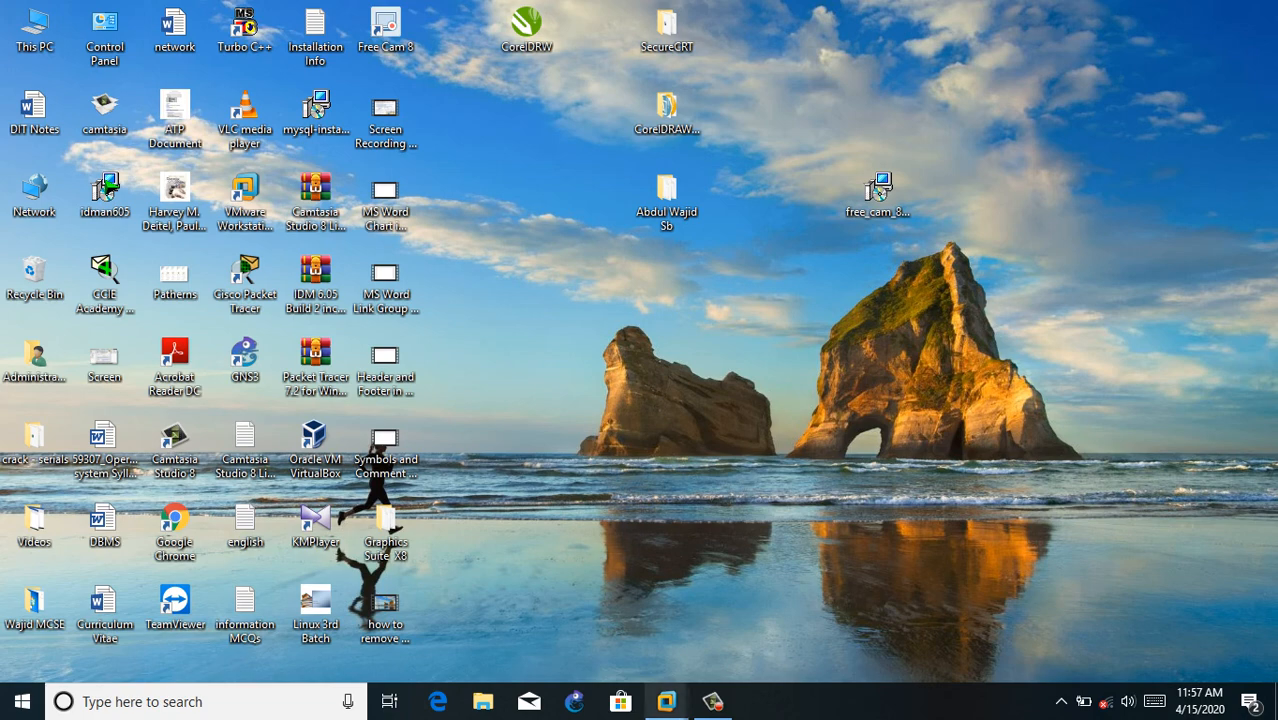